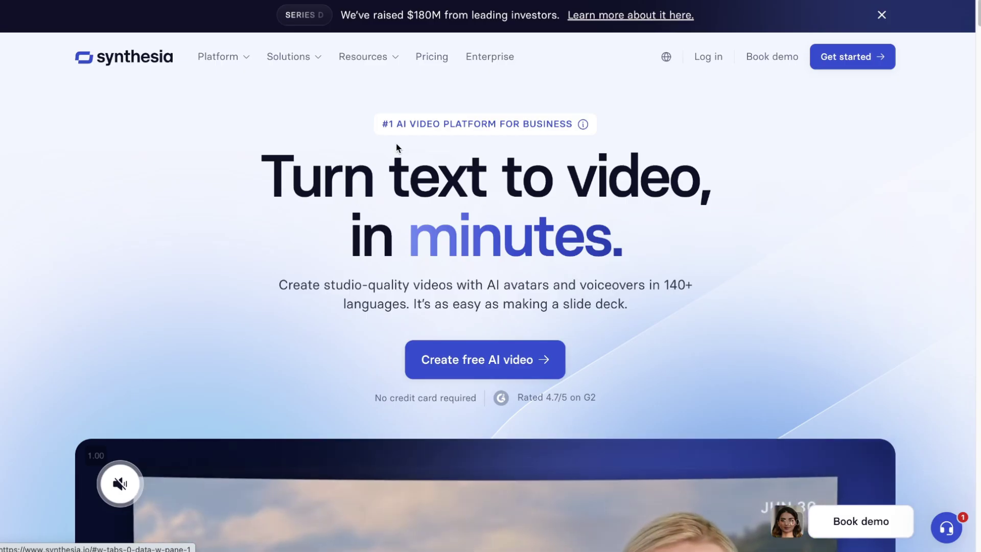
Scroll through the Starter, Creator and Enterprise plan cards on the pricing page and back up.
scroll(565, 398, down, 5)
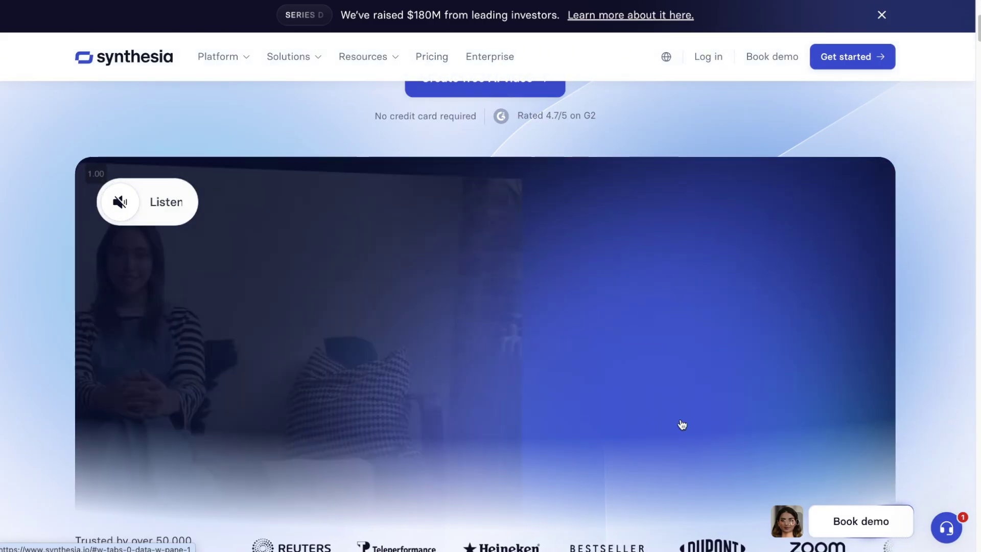
scroll(472, 396, down, 4)
scroll(355, 496, up, 7)
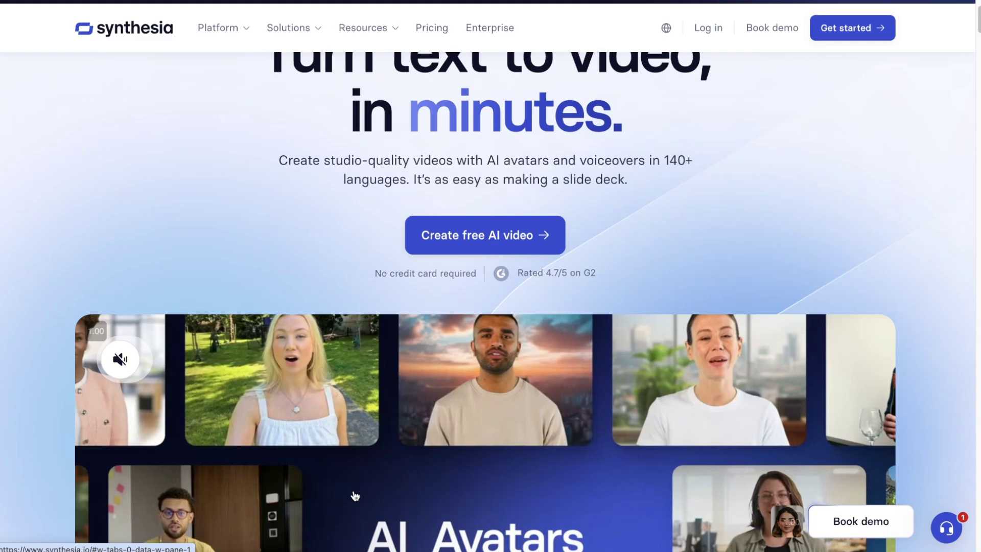
scroll(355, 496, up, 3)
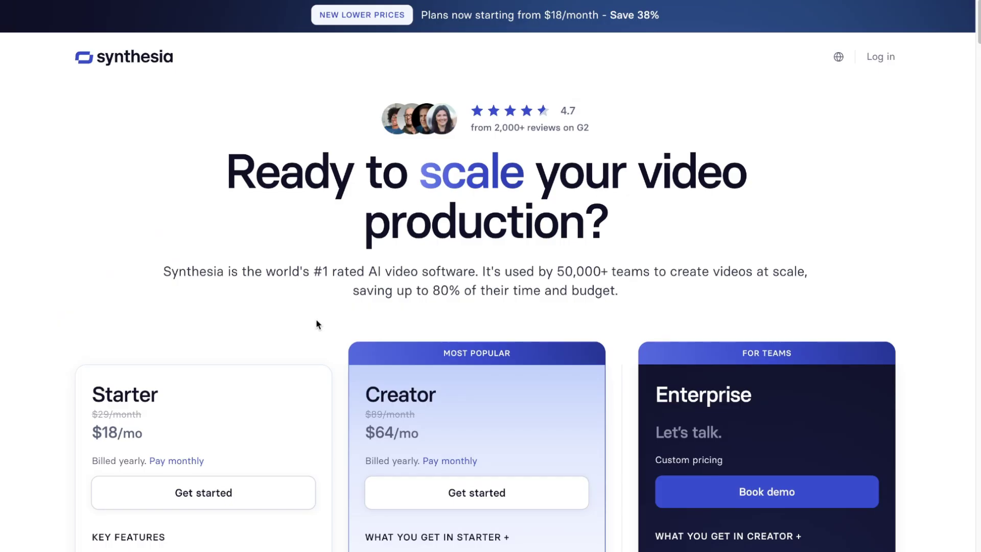
scroll(312, 327, down, 4)
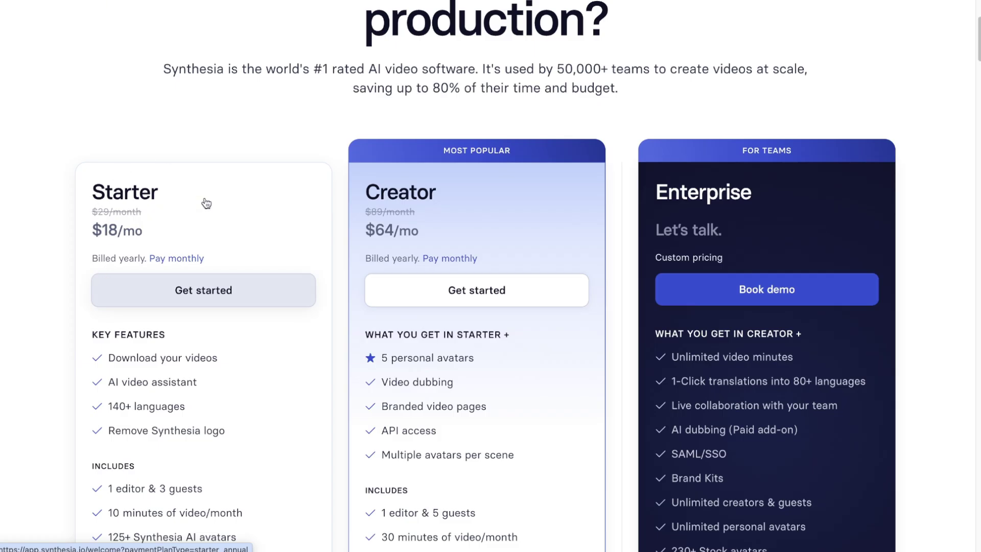
scroll(203, 451, down, 2)
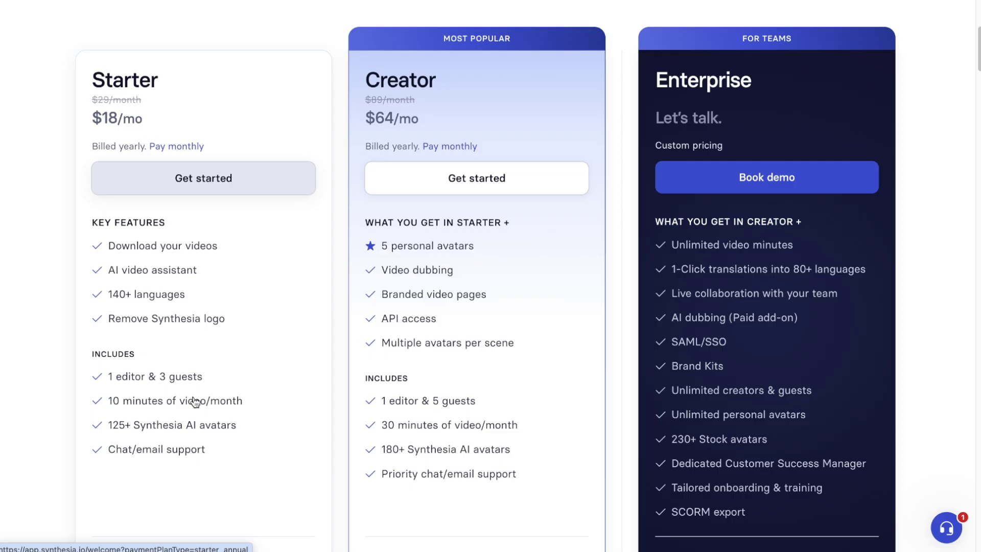
scroll(218, 352, up, 6)
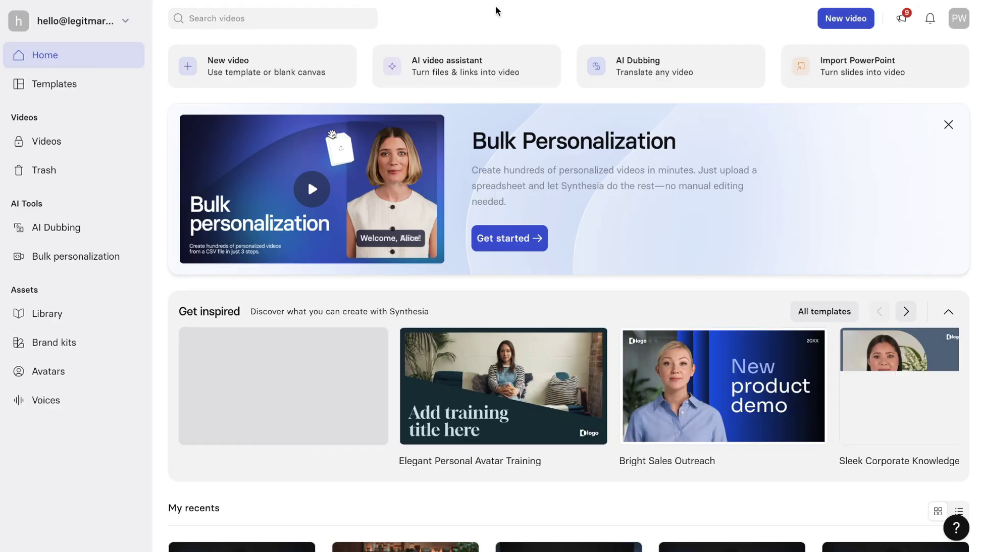
Enter the Synthesia app dashboard with its recent videos and template suggestions.
mouse_move(322, 444)
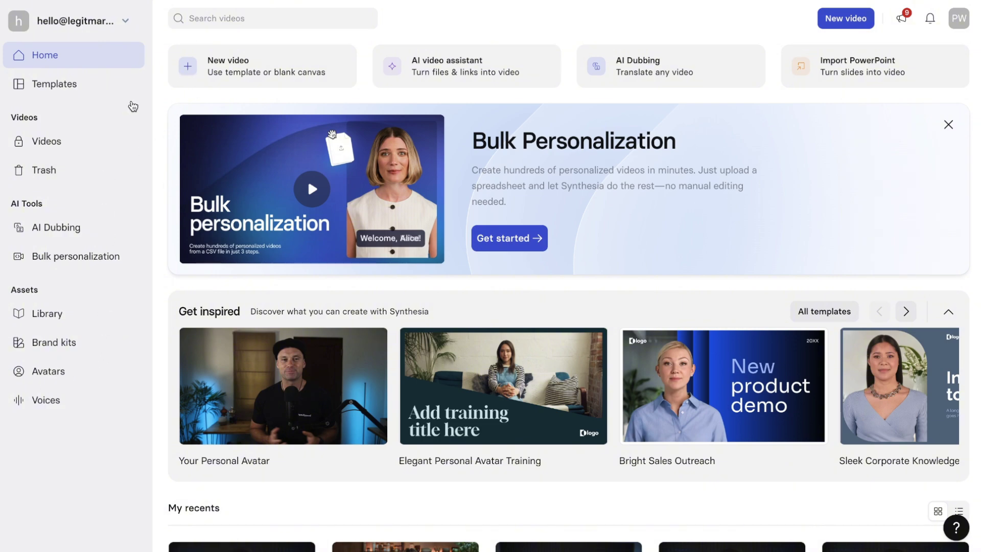
Open the new-video template gallery and browse the template grid.
click(221, 69)
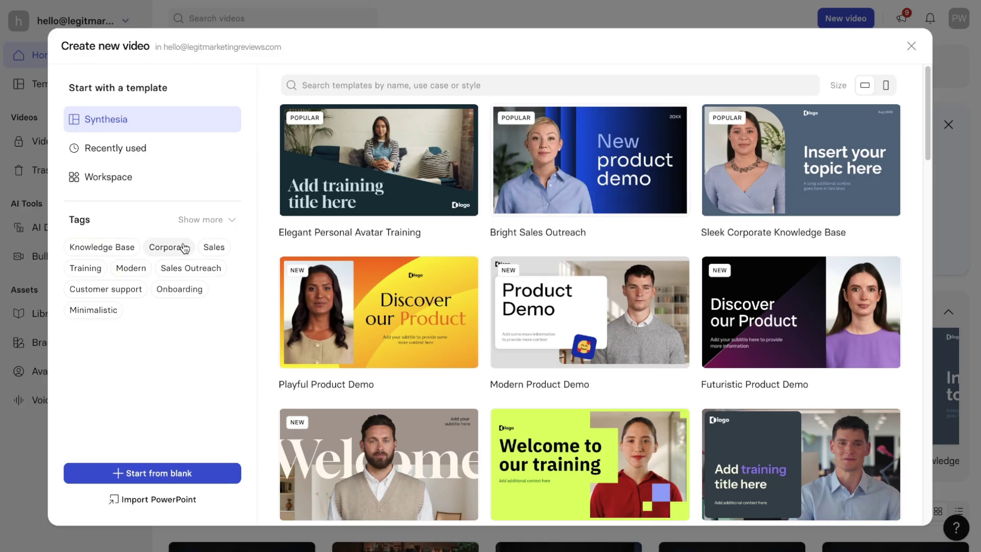
scroll(453, 241, down, 3)
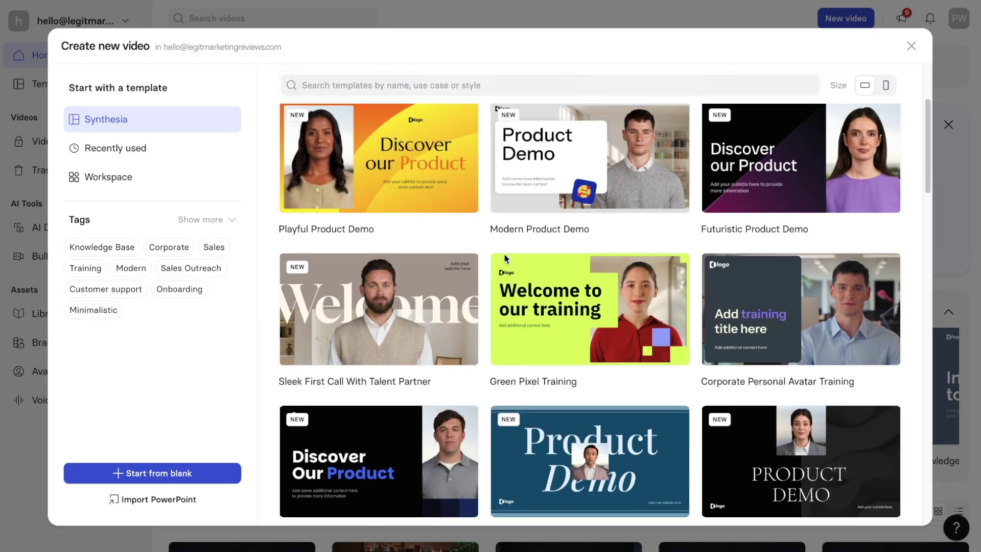
scroll(505, 251, down, 5)
scroll(434, 256, up, 8)
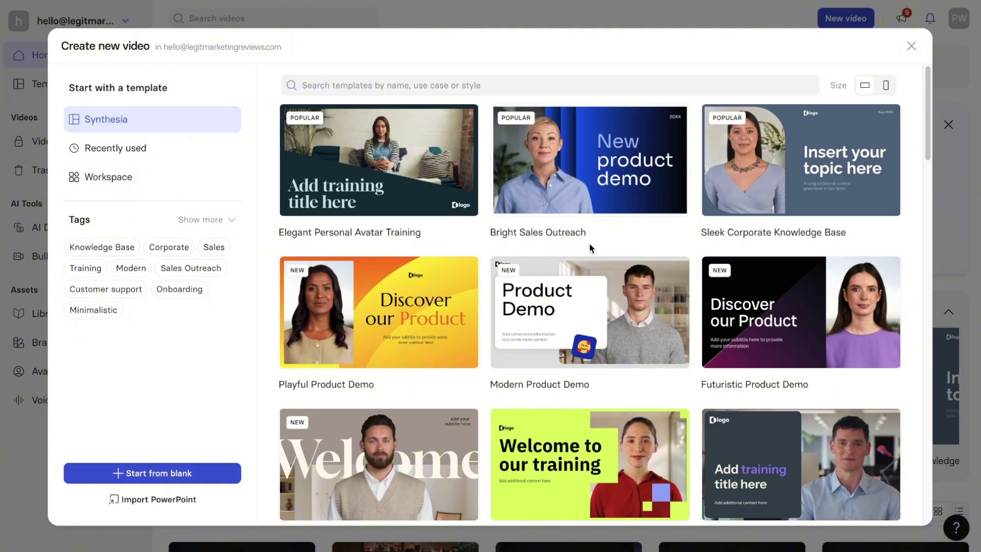
scroll(590, 248, down, 3)
scroll(652, 265, up, 3)
Filter the gallery to Modern templates and look over Elegant Personal Avatar Training.
click(129, 271)
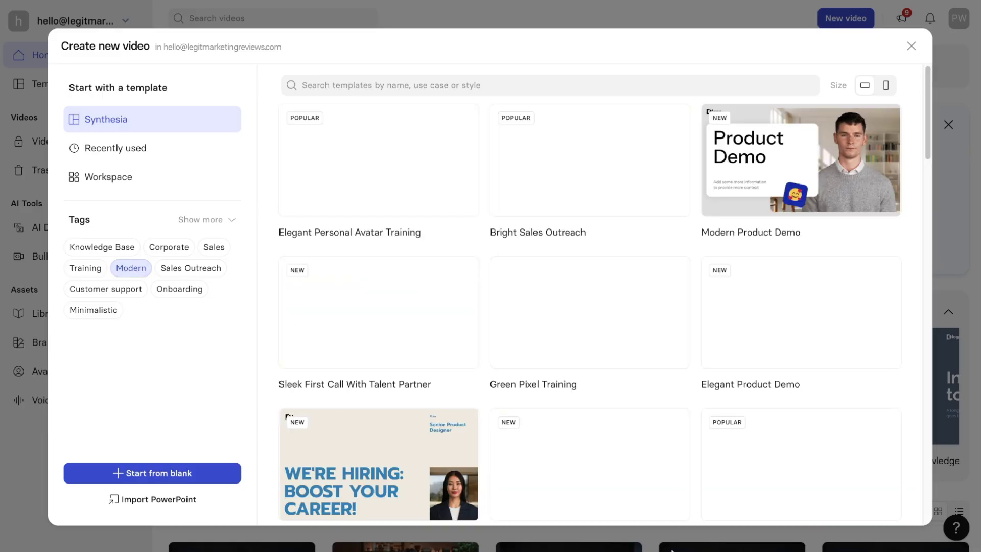
mouse_move(644, 362)
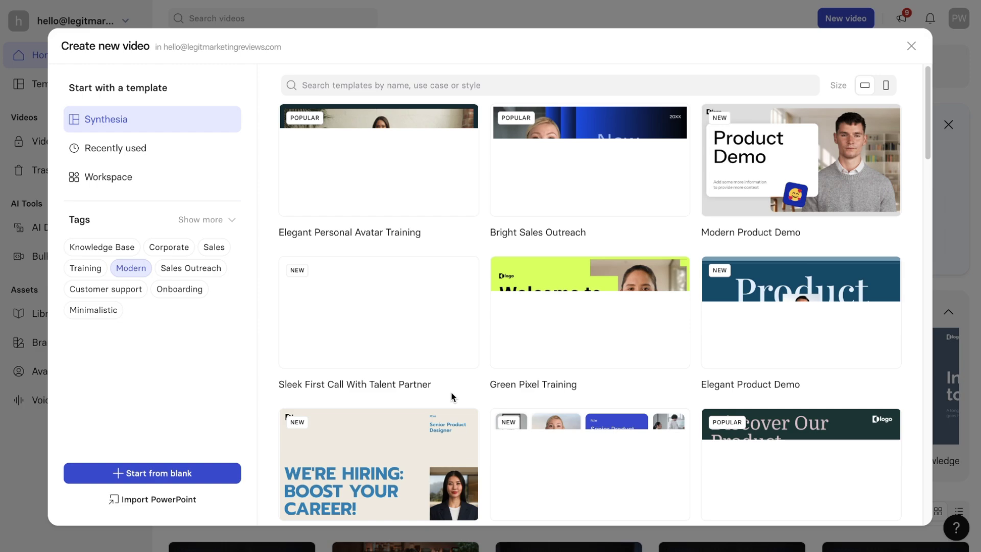
mouse_move(311, 122)
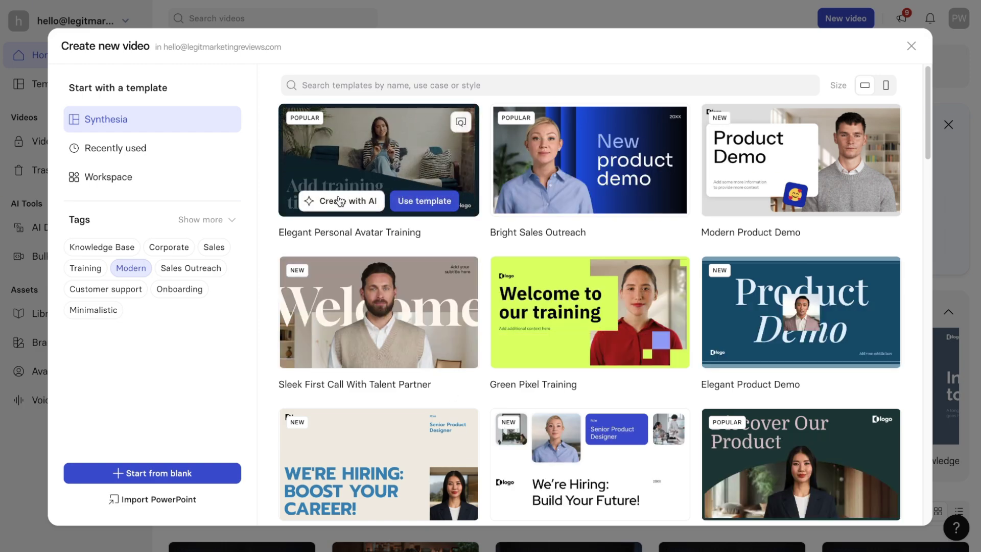
Start from Elegant Personal Avatar Training and delete its diagonal shape, title text and logo.
click(406, 209)
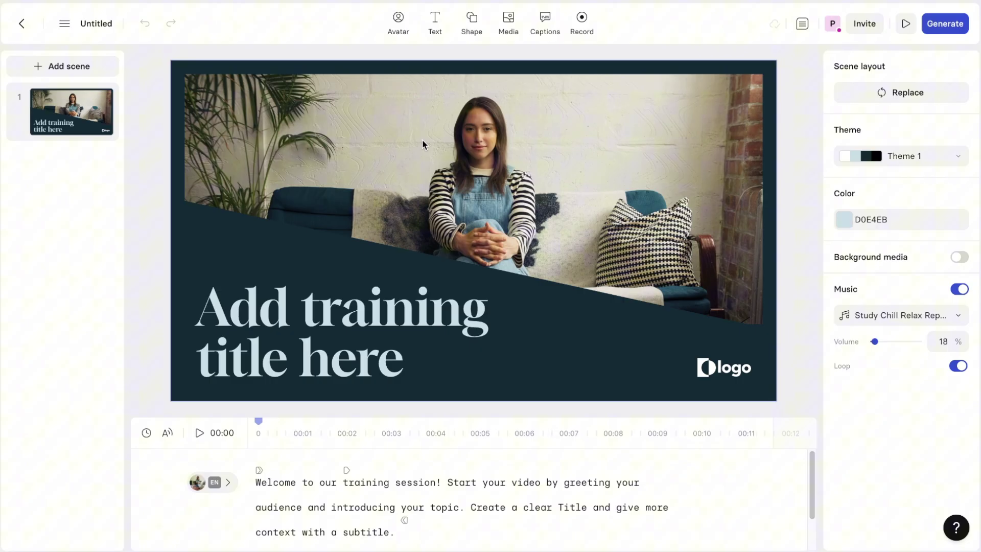
click(229, 256)
key(Delete)
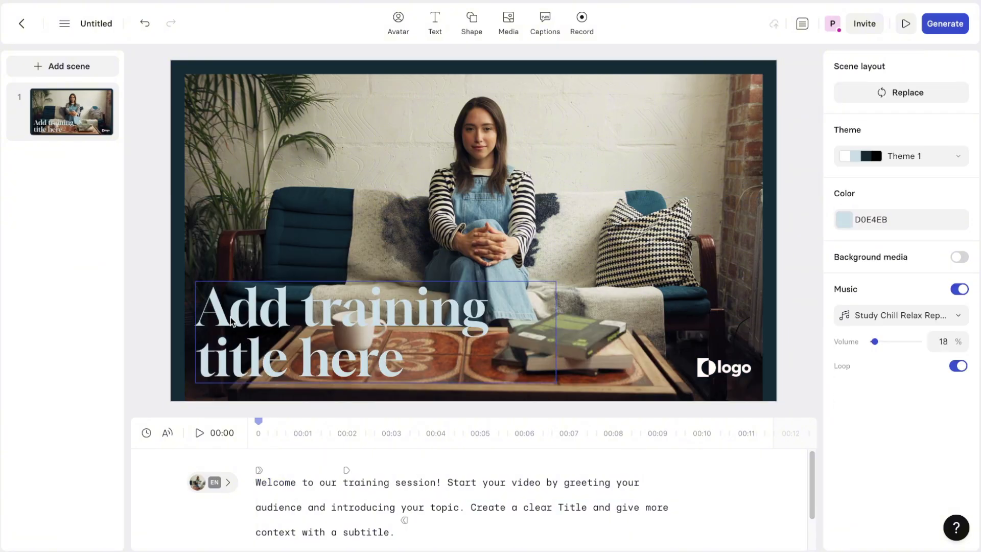
click(233, 321)
key(Delete)
click(725, 368)
key(Delete)
Delete the right, left and top dark frame bands, then select all the script text.
click(765, 358)
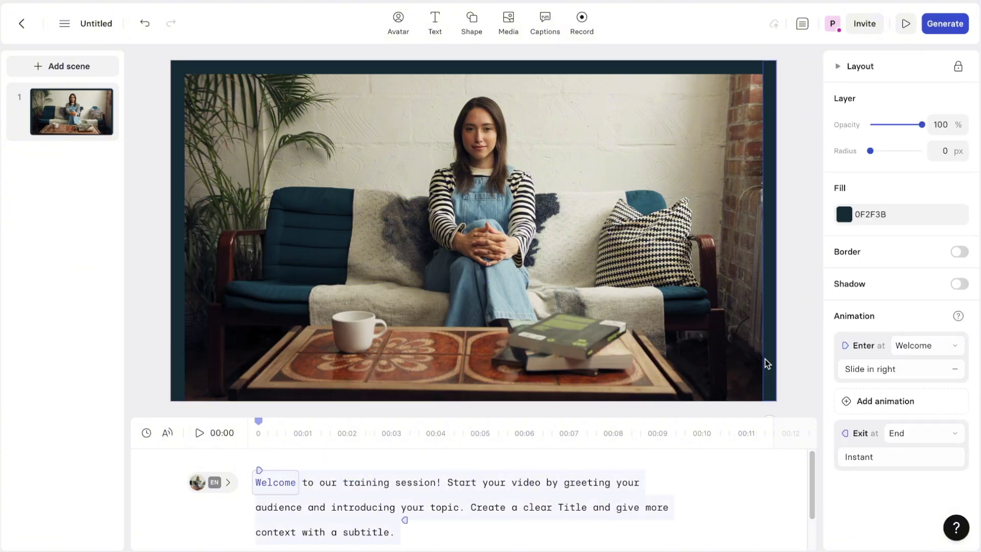
key(Delete)
click(178, 288)
key(Delete)
click(302, 67)
key(Delete)
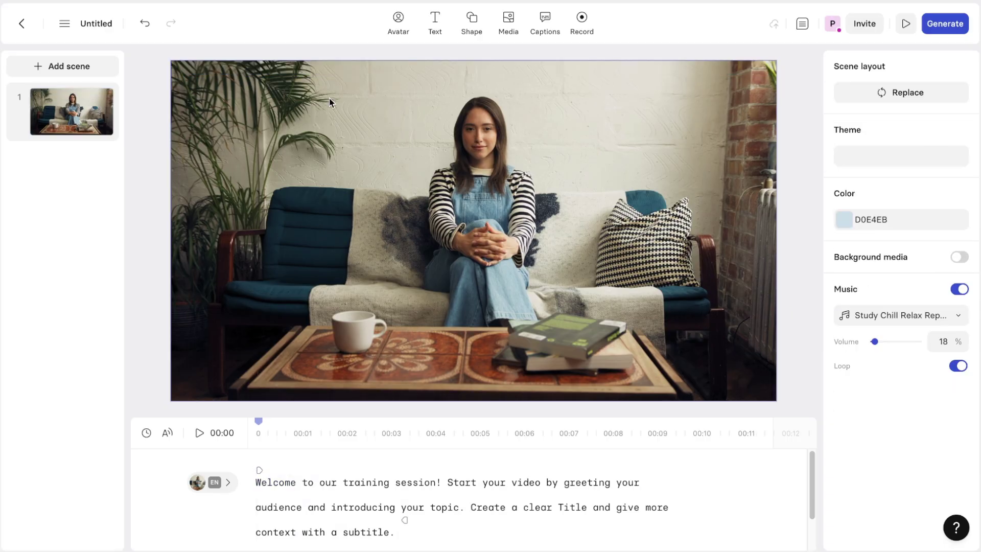
key(ctrl+a)
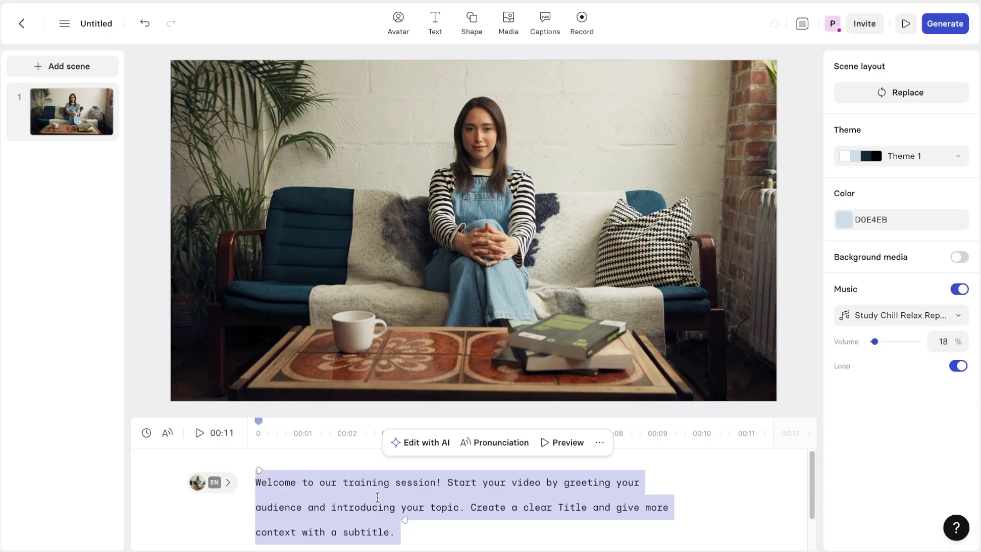
Script 'This is a YouTube demo, this is what the Avatar looks and sounds like' in Alex - Melodic.
text(This)
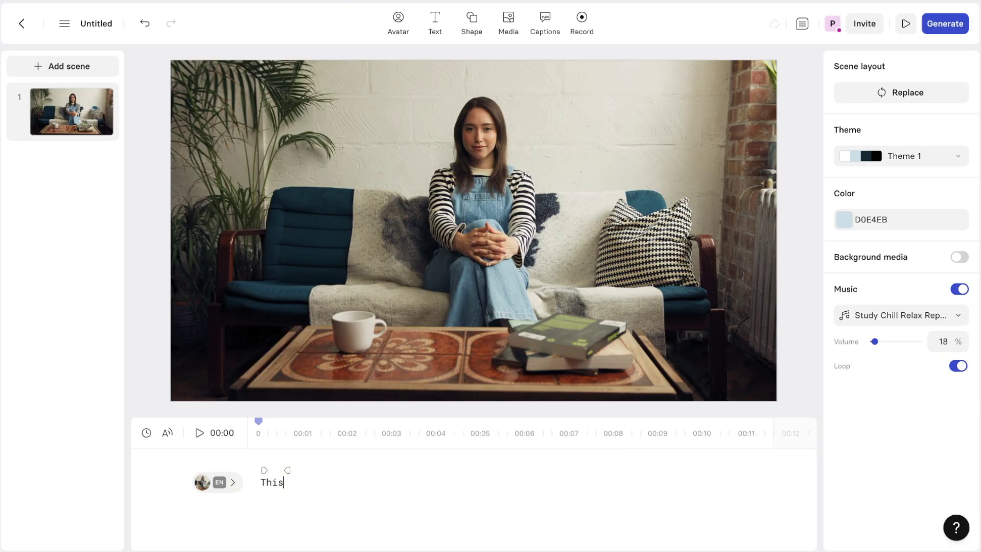
text( is a YouTube demo, )
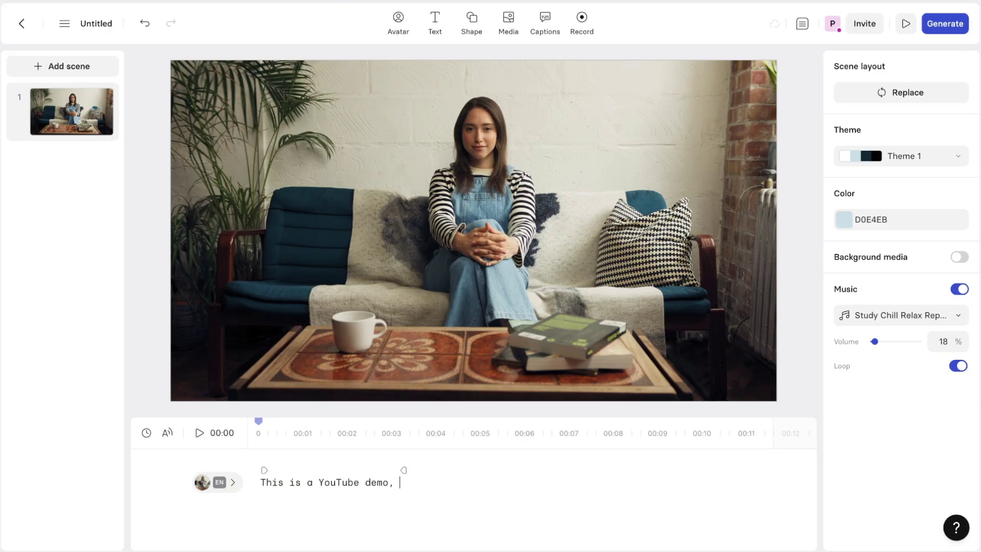
text(this is what the Av)
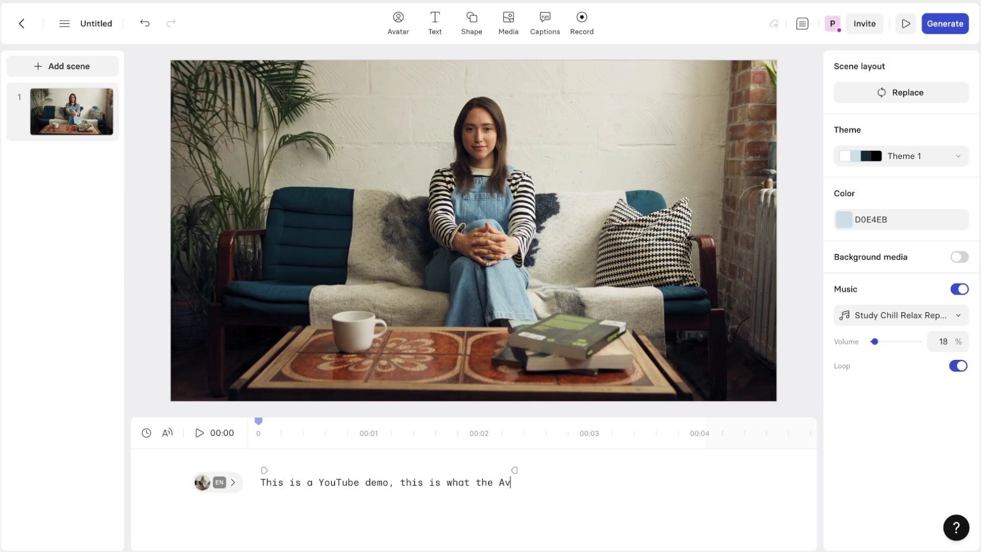
text(atar look and)
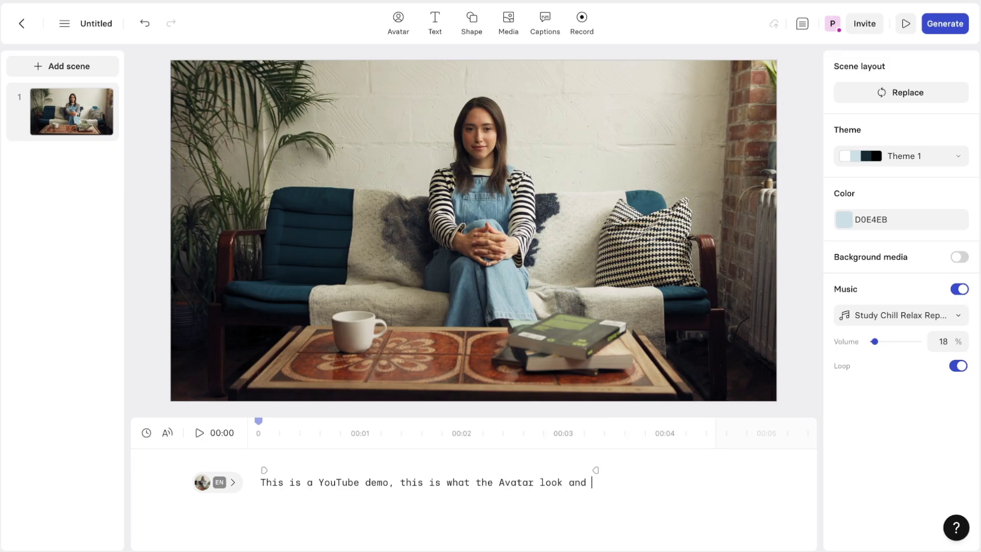
key(BackSpace)
key(BackSpace)
key(BackSpace)
key(BackSpace)
key(BackSpace)
text(s and sounds like)
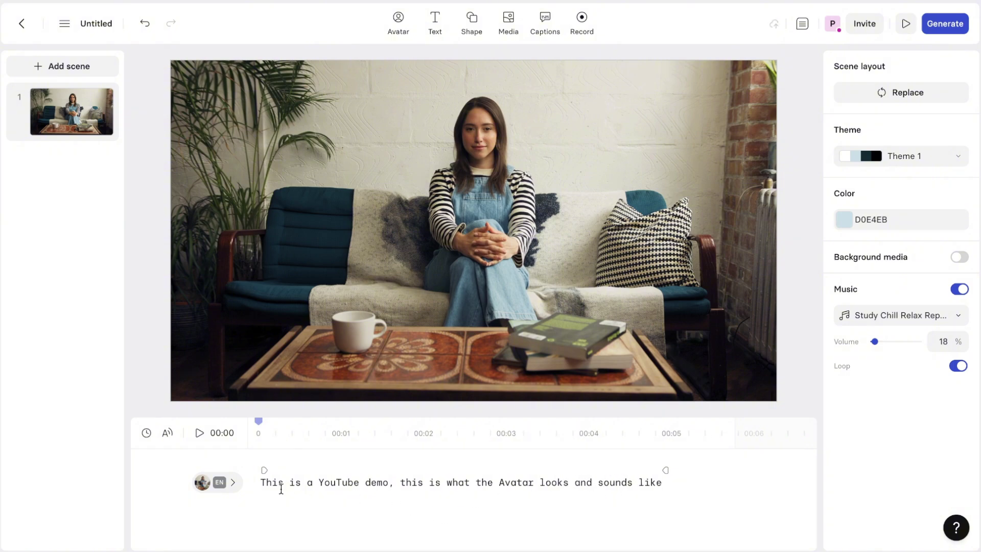
mouse_move(233, 485)
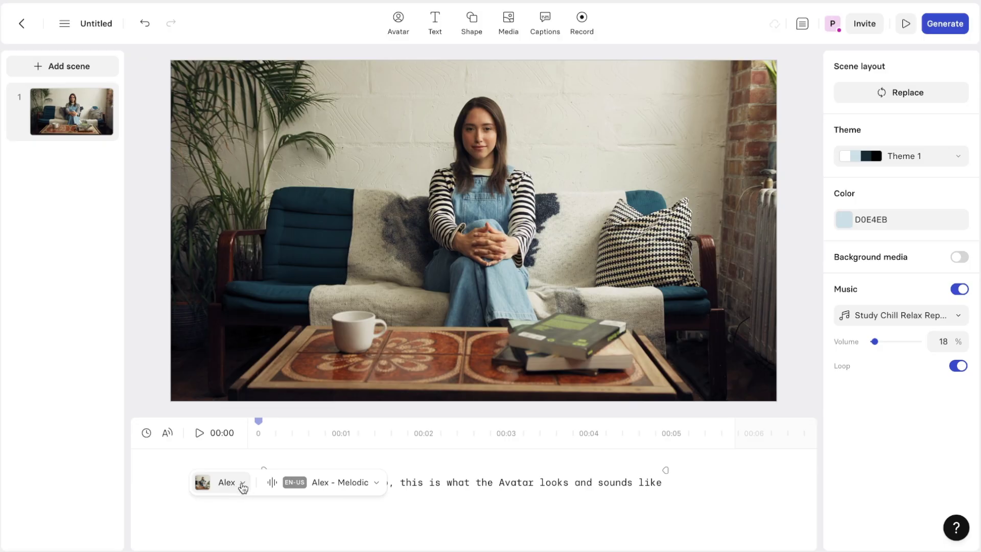
click(243, 487)
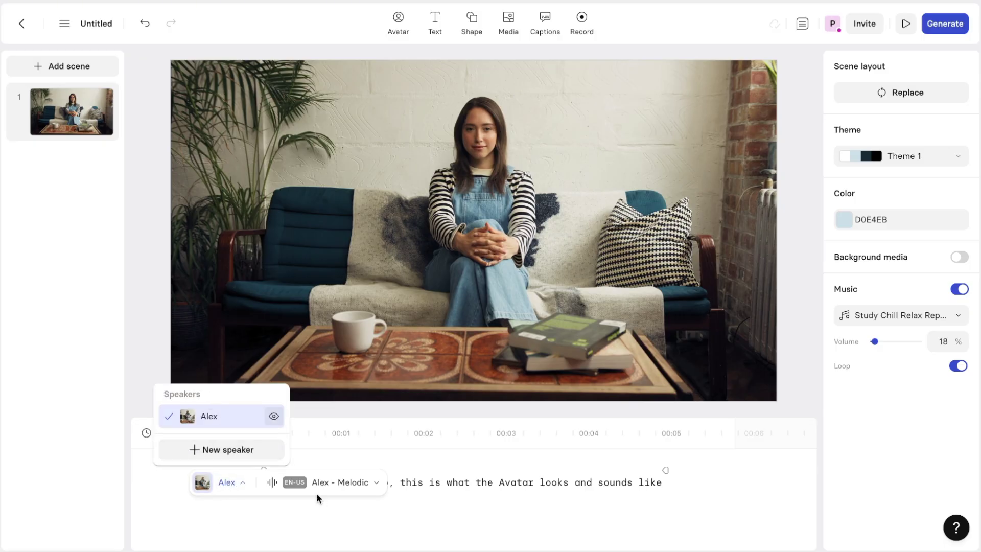
click(368, 487)
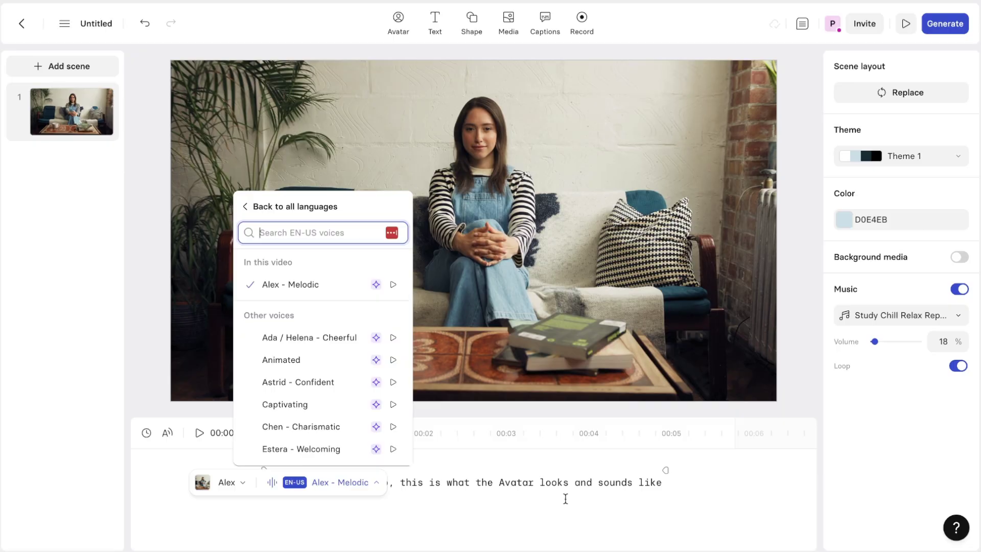
click(565, 498)
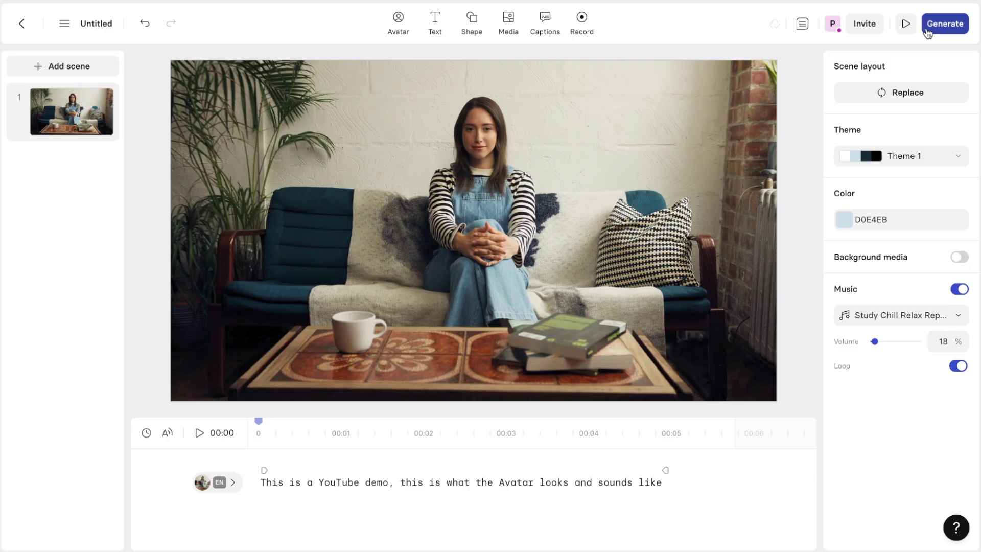
Generate the video under the title 'YouTube Demo 1'.
click(933, 28)
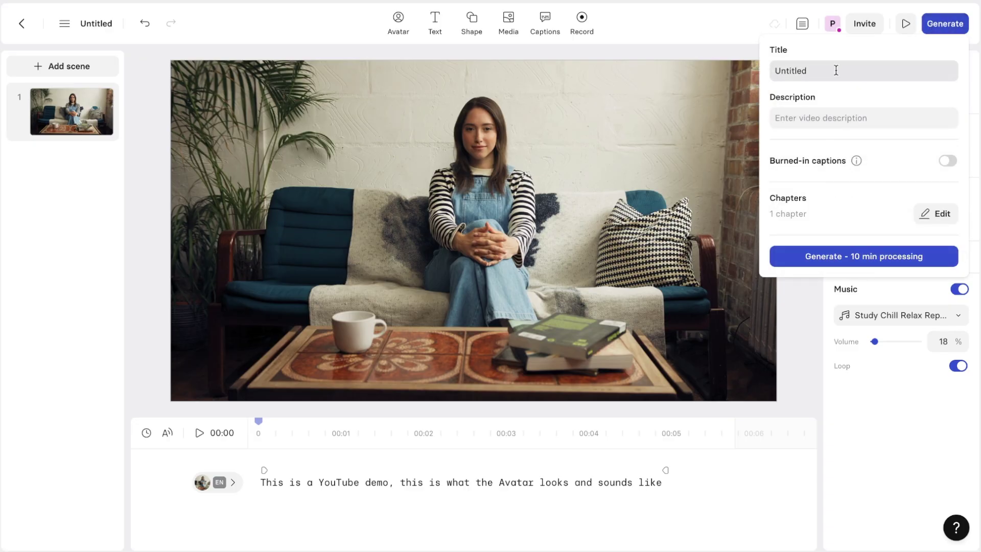
click(822, 67)
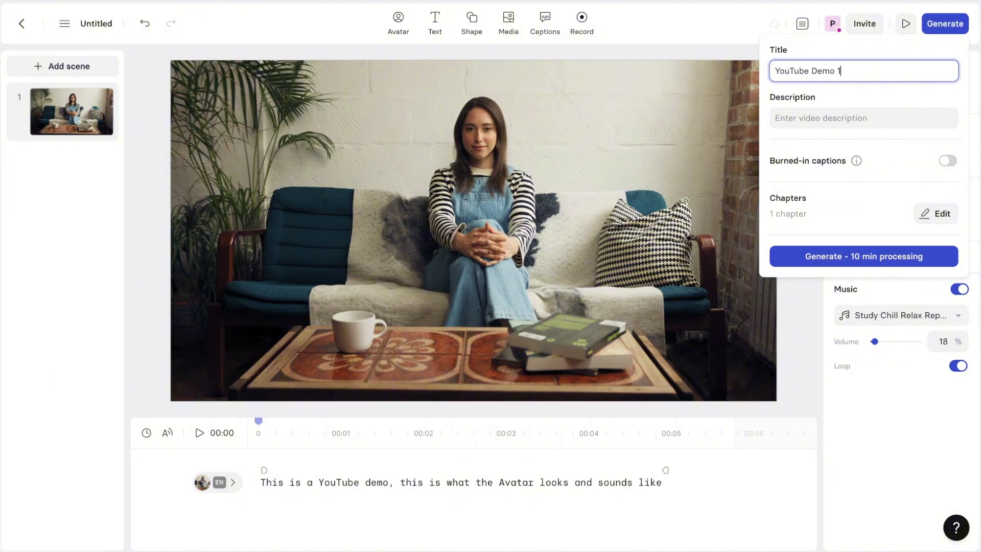
click(871, 258)
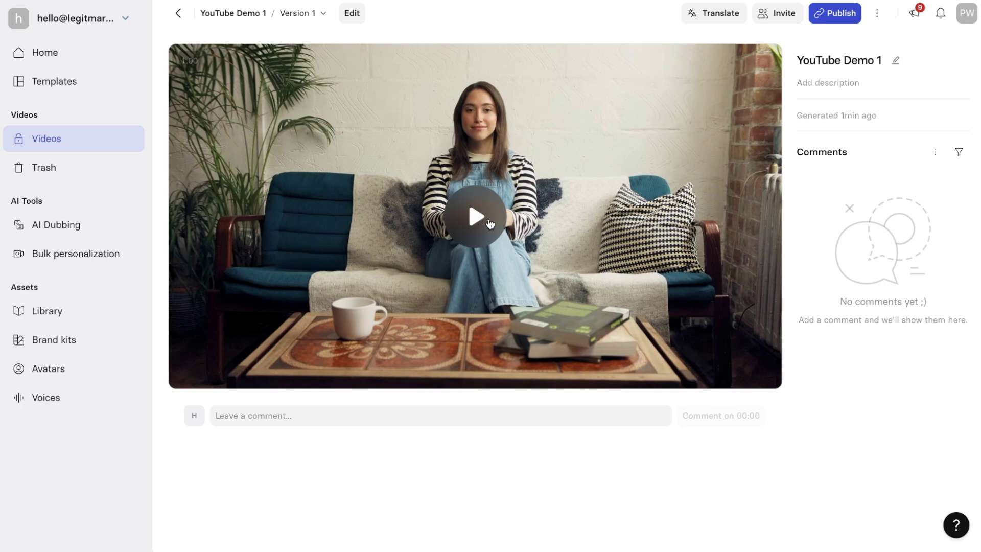
Play the finished YouTube Demo 1 video and download it as an .mp4 file.
click(478, 220)
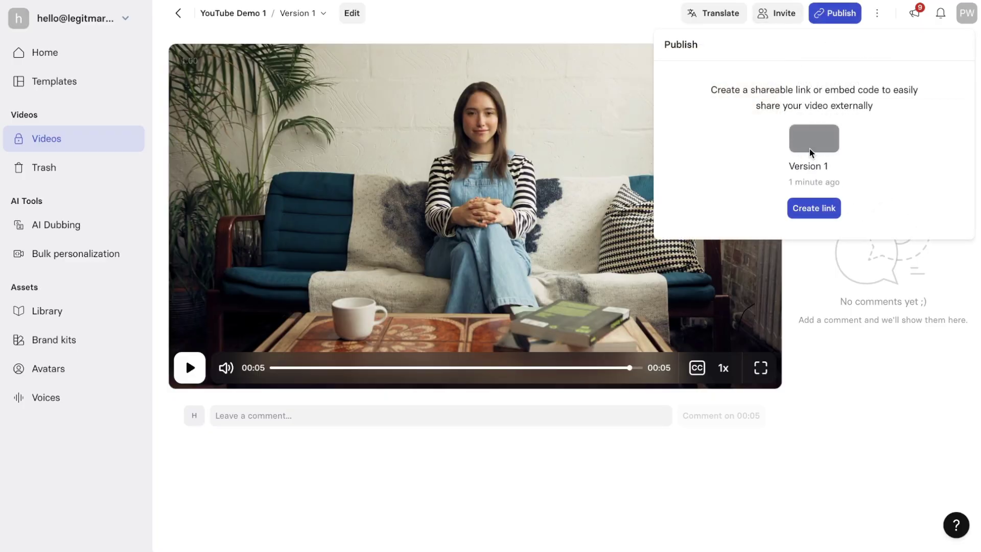
click(876, 13)
click(876, 13)
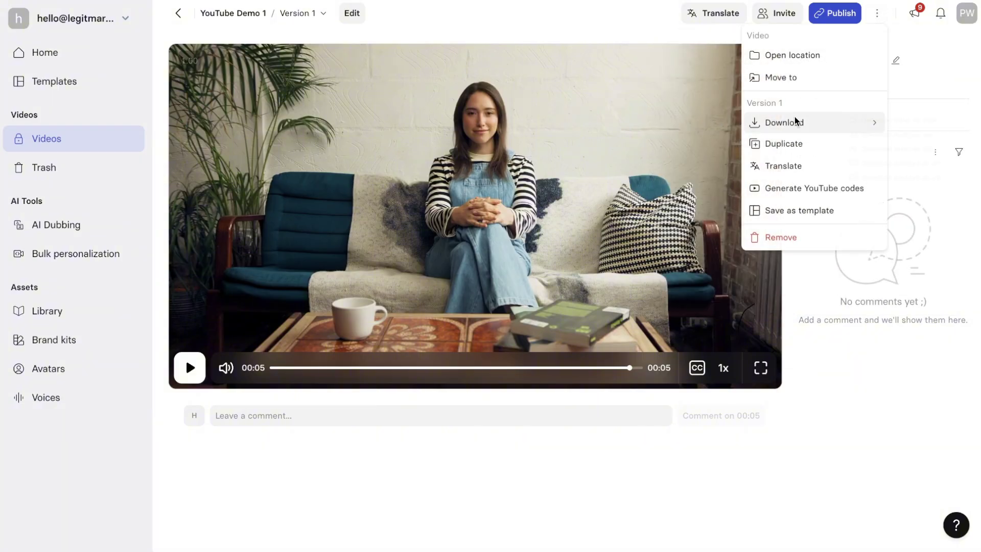
click(867, 120)
click(876, 14)
mouse_move(830, 115)
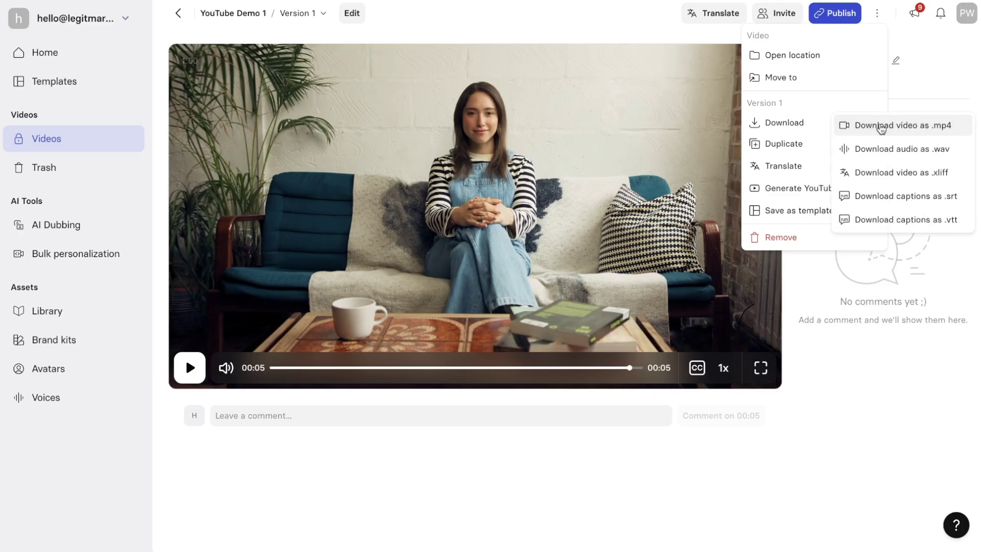
click(394, 462)
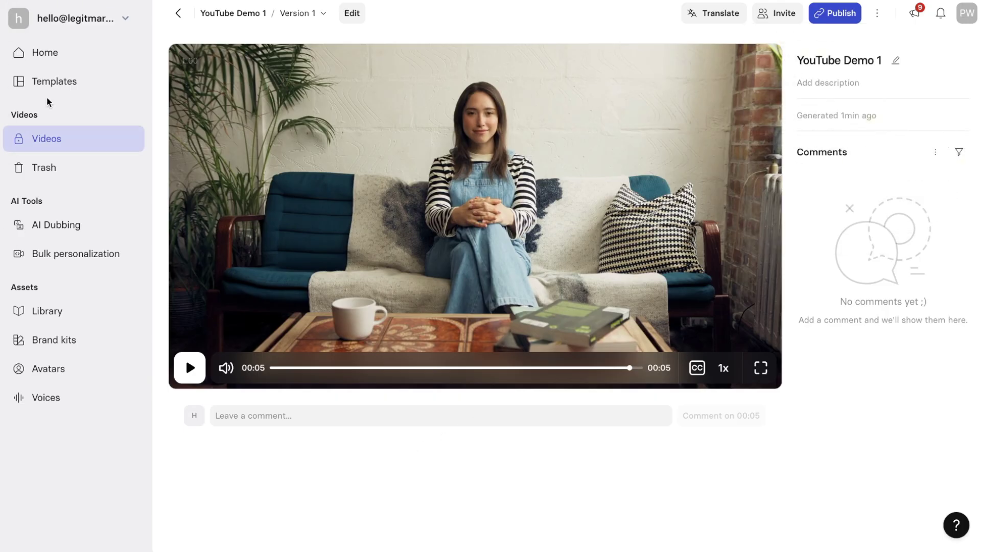
Browse the Home dashboard's Get inspired and My recents sections, then go to Avatars.
click(45, 52)
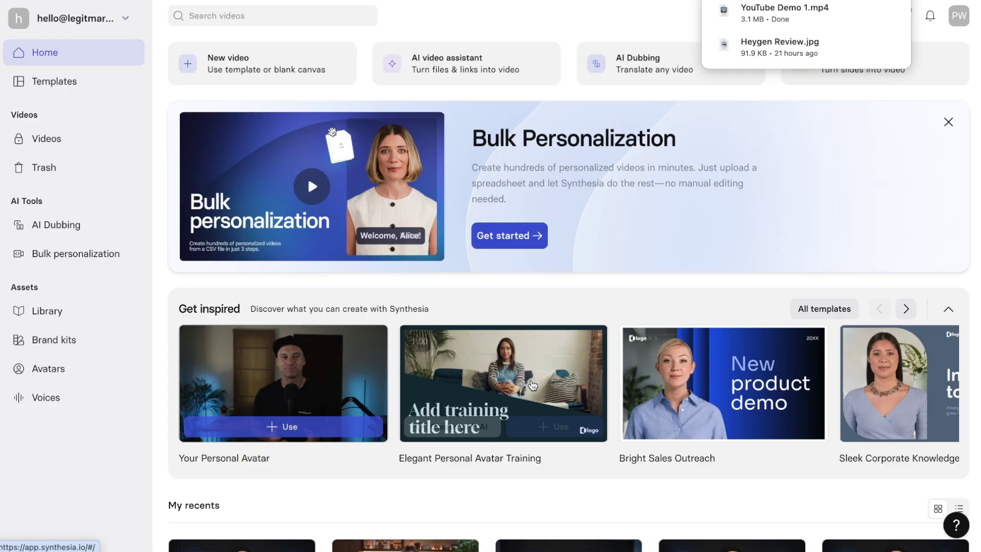
scroll(498, 332, down, 3)
scroll(398, 301, up, 3)
scroll(276, 301, down, 3)
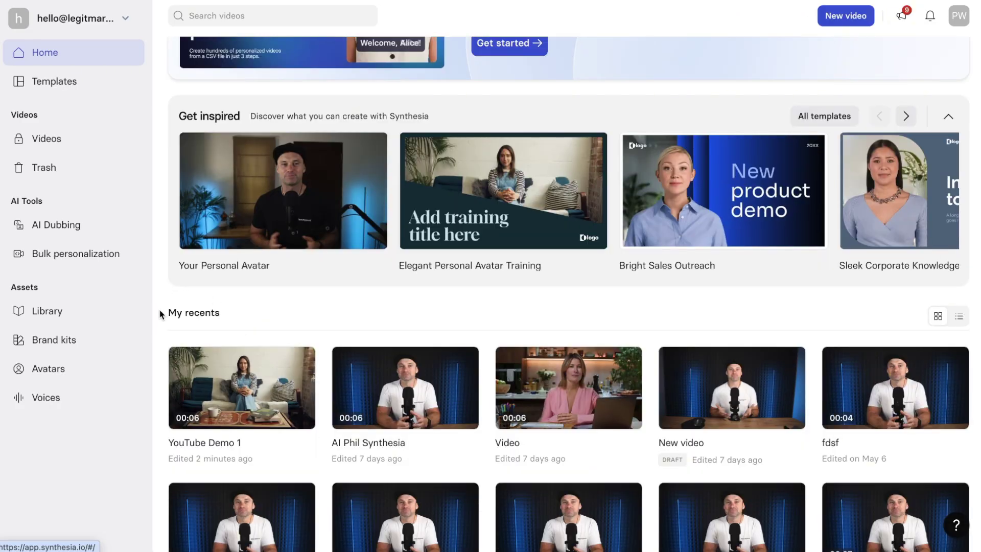
scroll(376, 319, down, 5)
scroll(215, 290, down, 5)
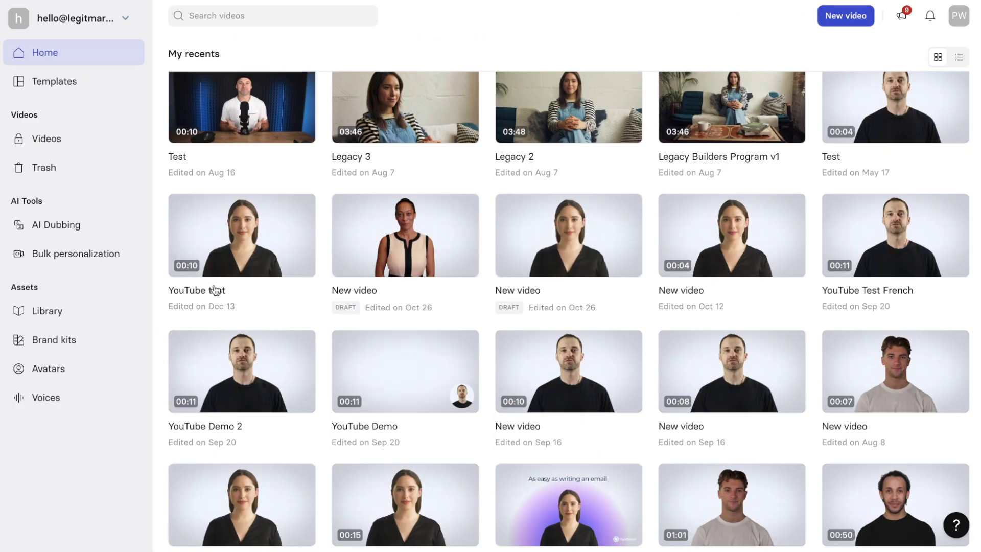
scroll(215, 290, down, 5)
scroll(209, 301, up, 12)
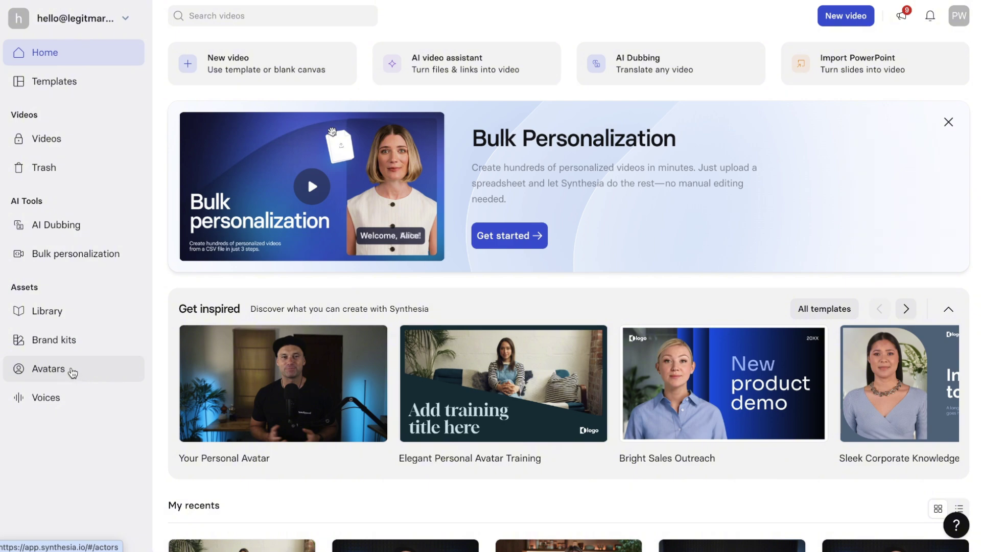
click(72, 372)
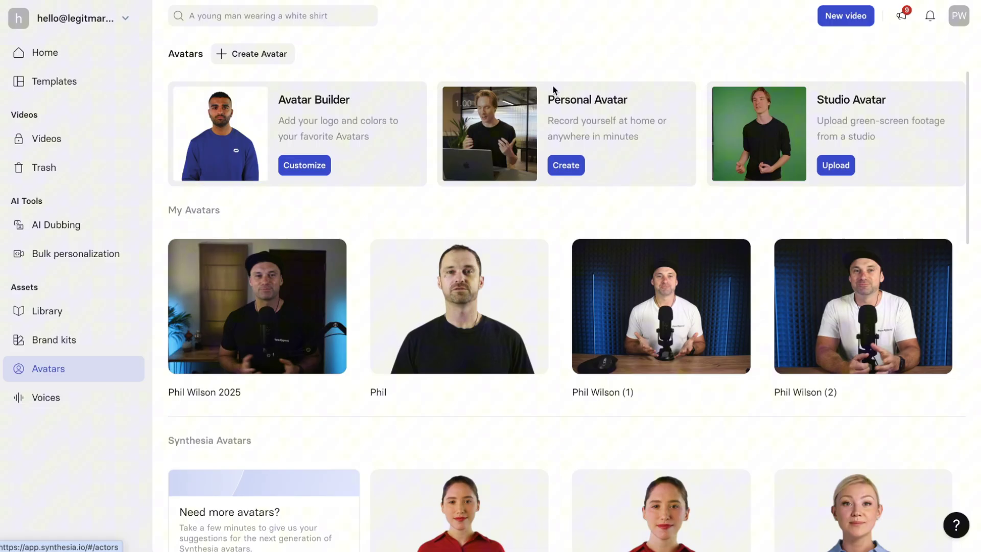
mouse_move(210, 290)
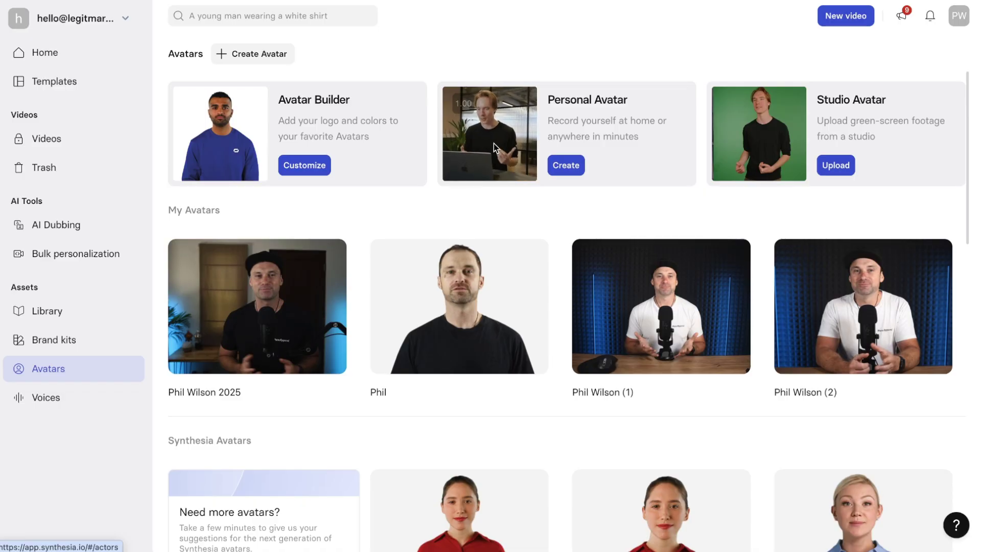
mouse_move(209, 324)
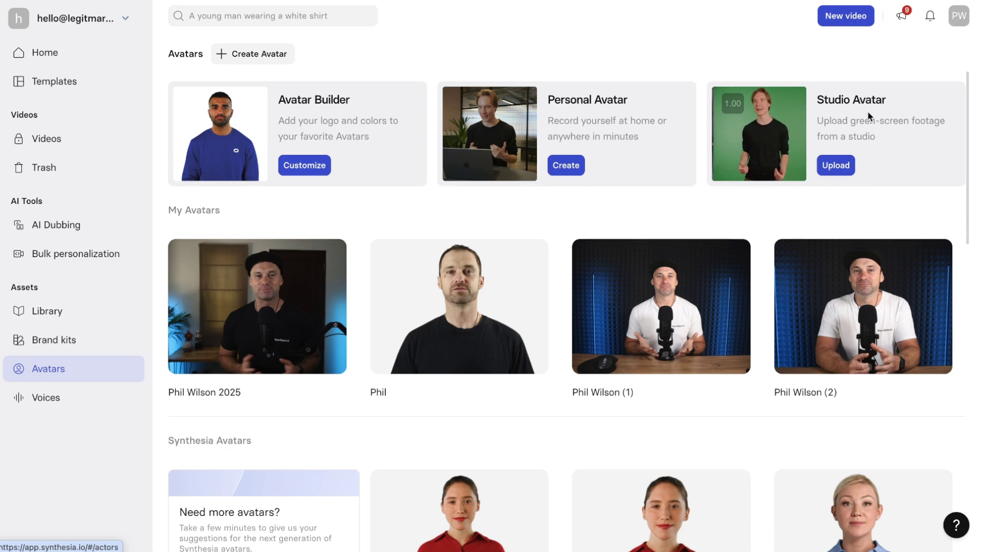
mouse_move(483, 236)
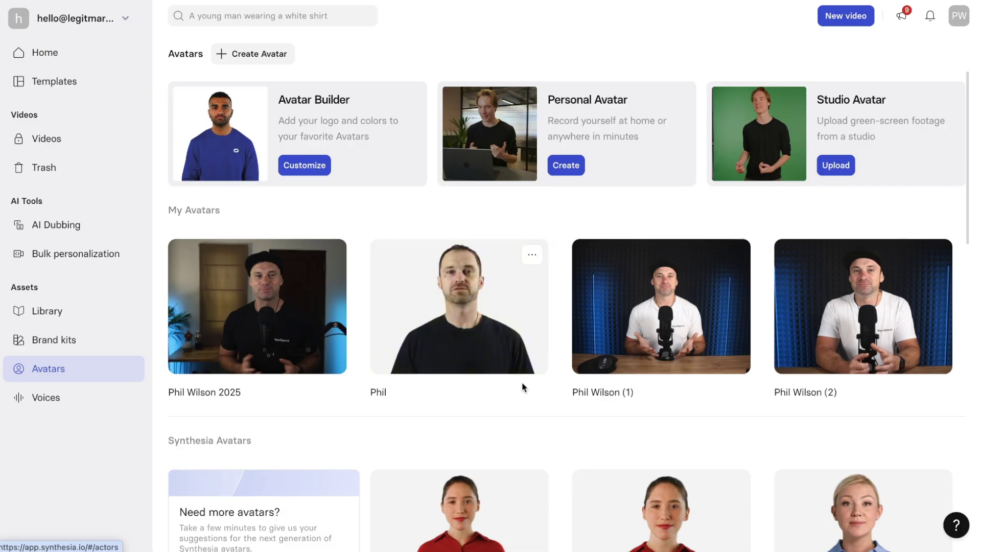
mouse_move(441, 257)
mouse_move(242, 127)
mouse_move(514, 138)
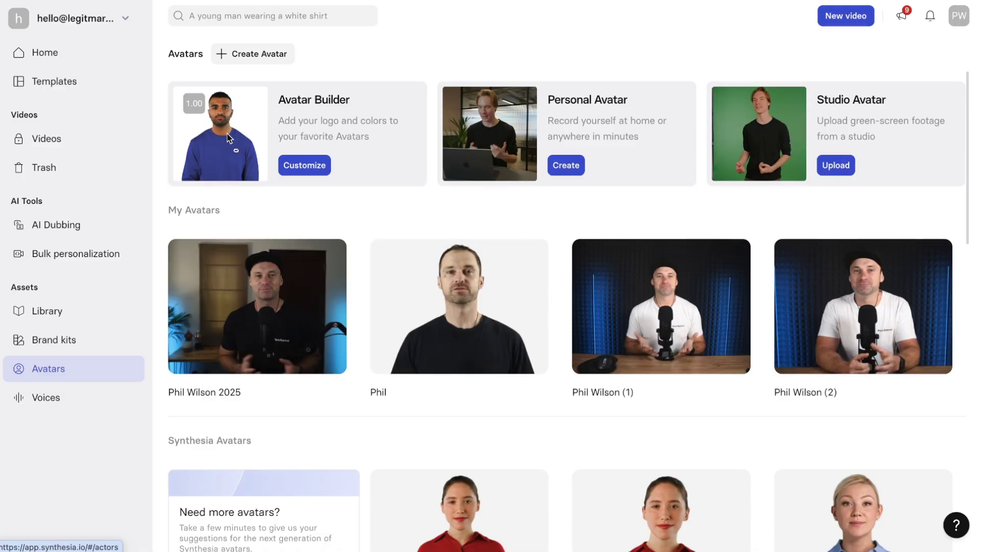
scroll(384, 165, down, 1)
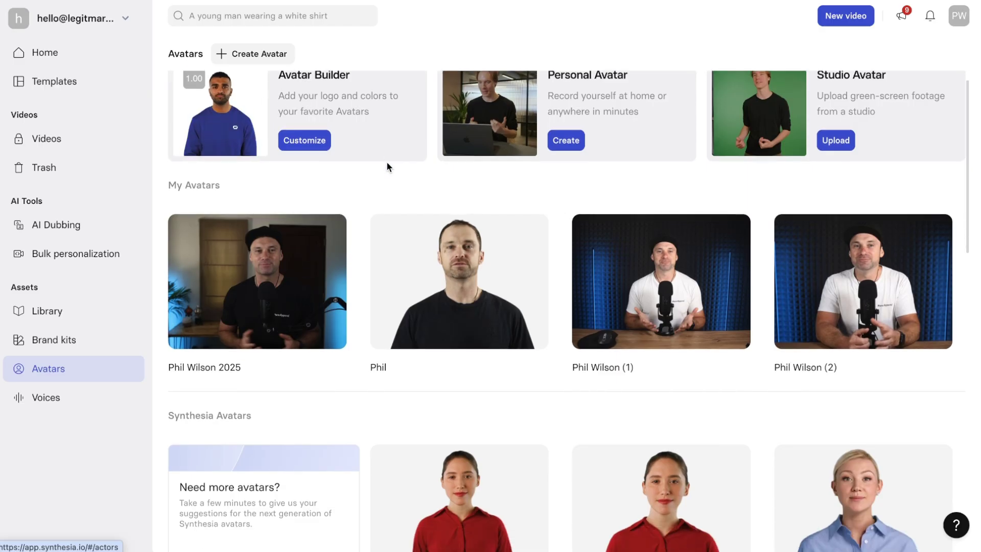
scroll(390, 167, up, 1)
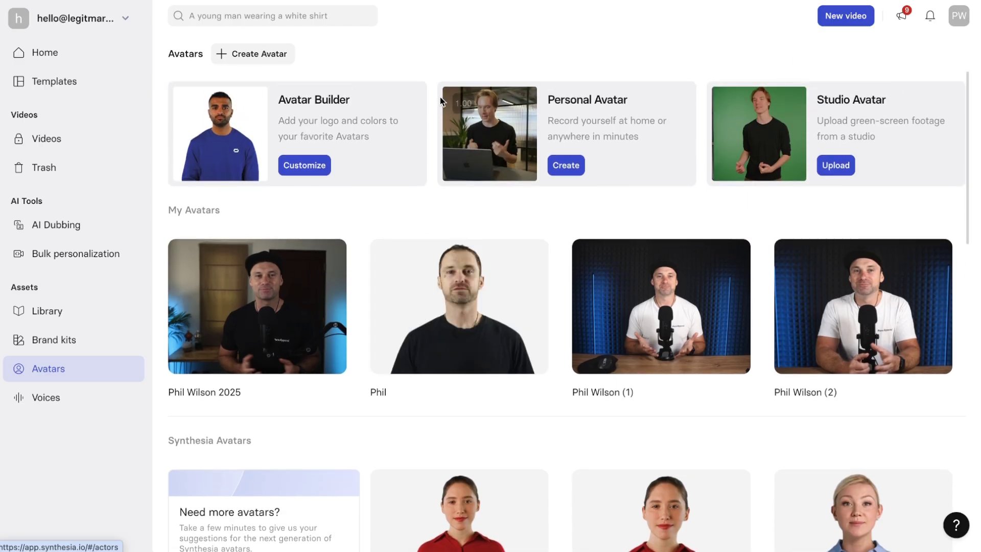
click(558, 166)
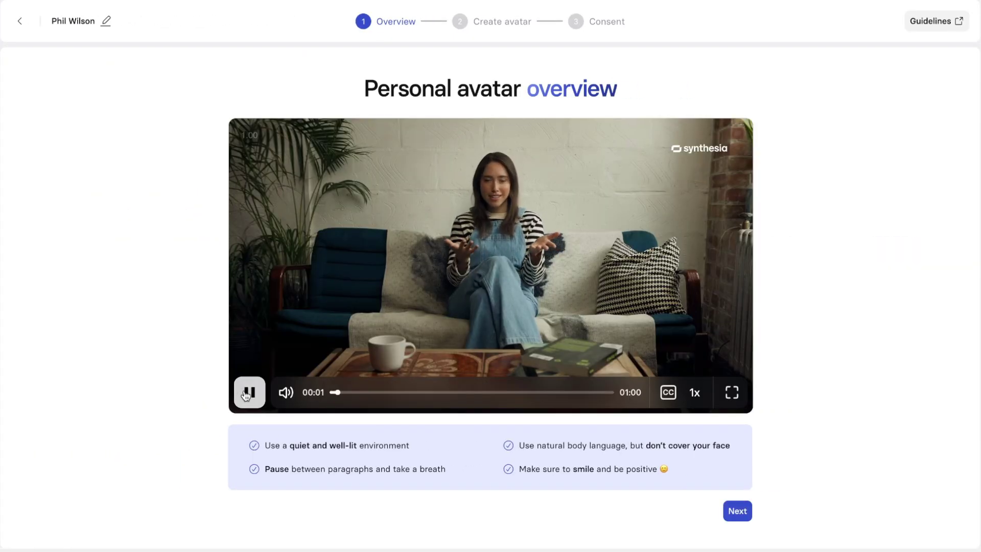
click(246, 393)
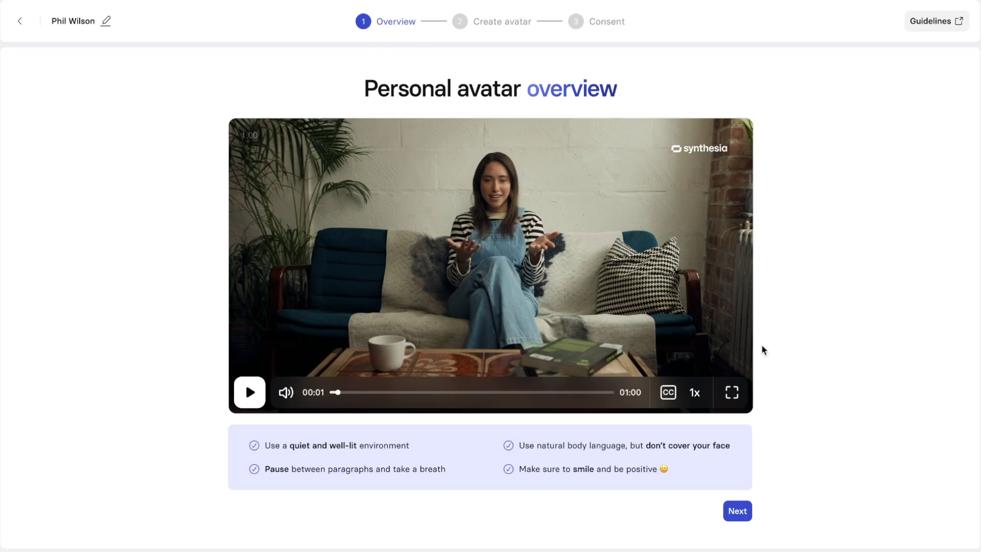
click(24, 21)
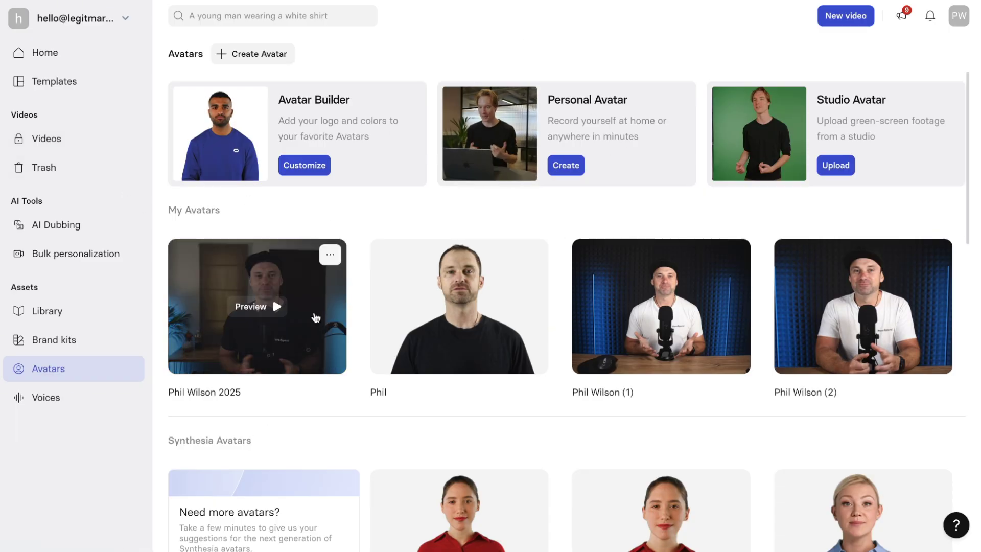
Start a video with the first personal avatar, type its self-introduction script, and open Generate's title field.
click(328, 255)
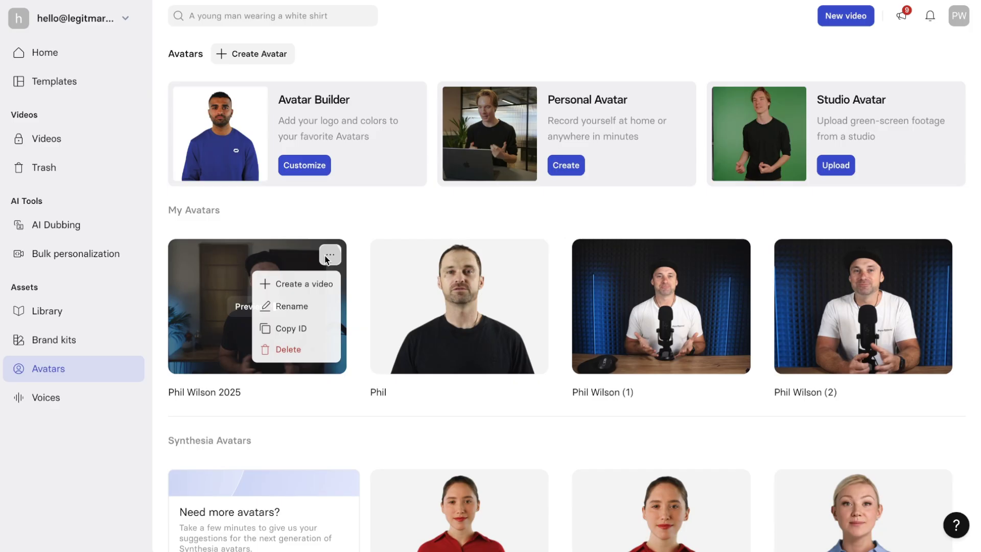
click(322, 284)
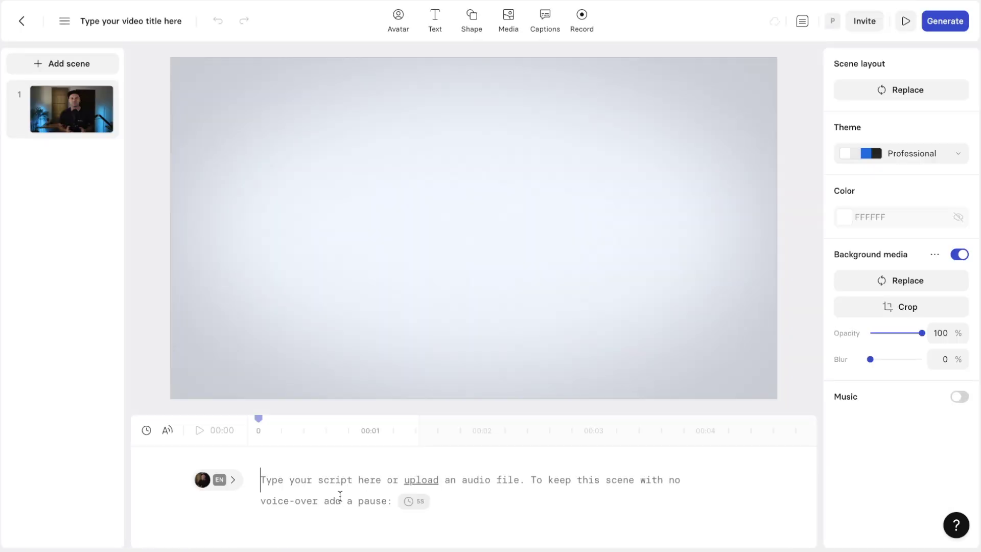
text(H)
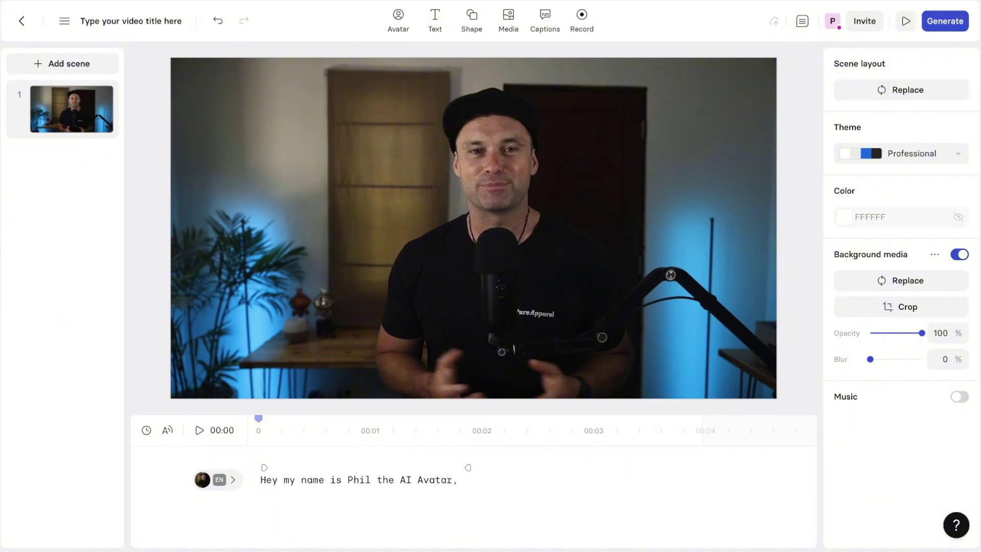
text(do you think,)
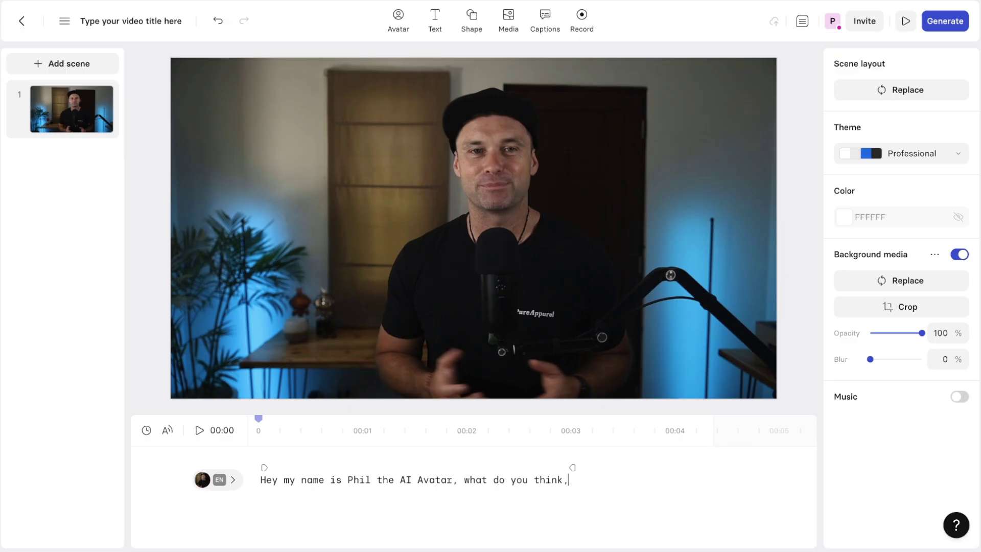
key(BackSpace)
text(? c)
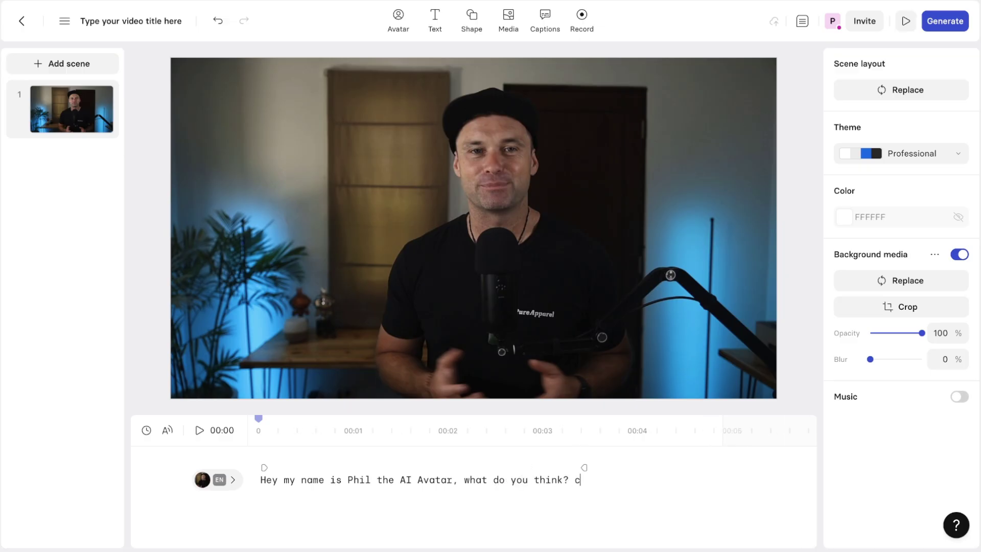
text(an you k)
text(oti)
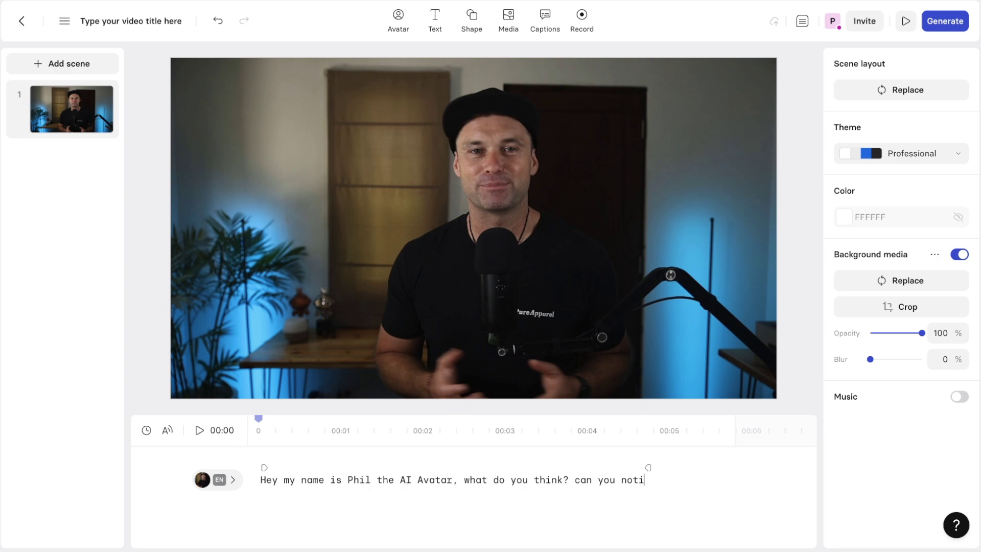
text(ce the difference)
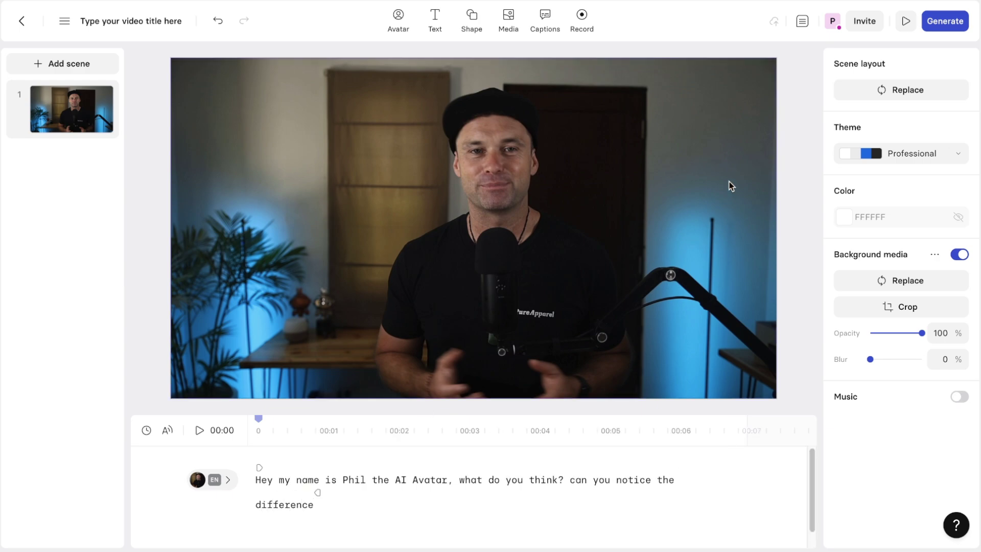
click(937, 23)
click(872, 66)
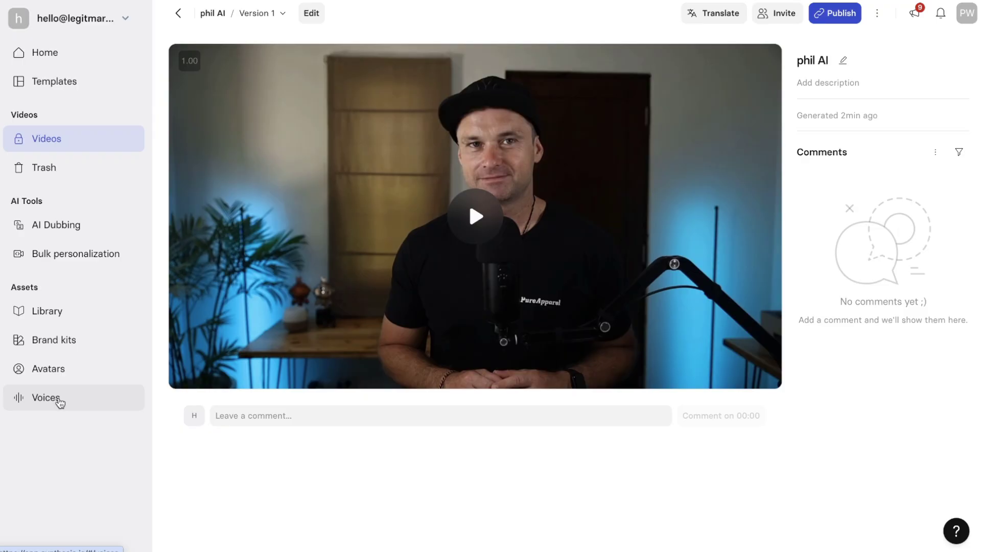
With 'phil AI' generated, bring up the Voices page listing the six saved custom voices.
click(60, 403)
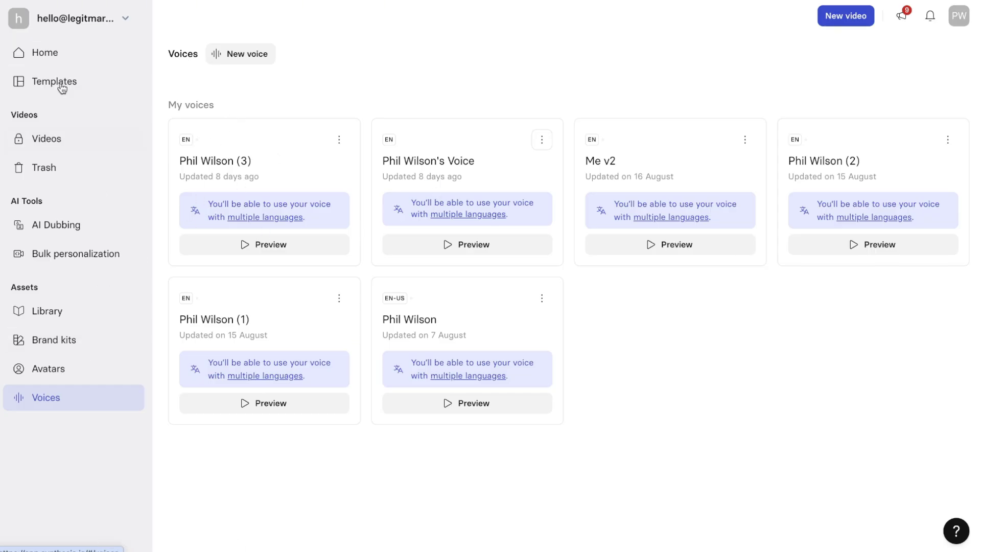
Go from Home to the Videos list and open the phil AI video.
click(64, 58)
scroll(307, 277, down, 5)
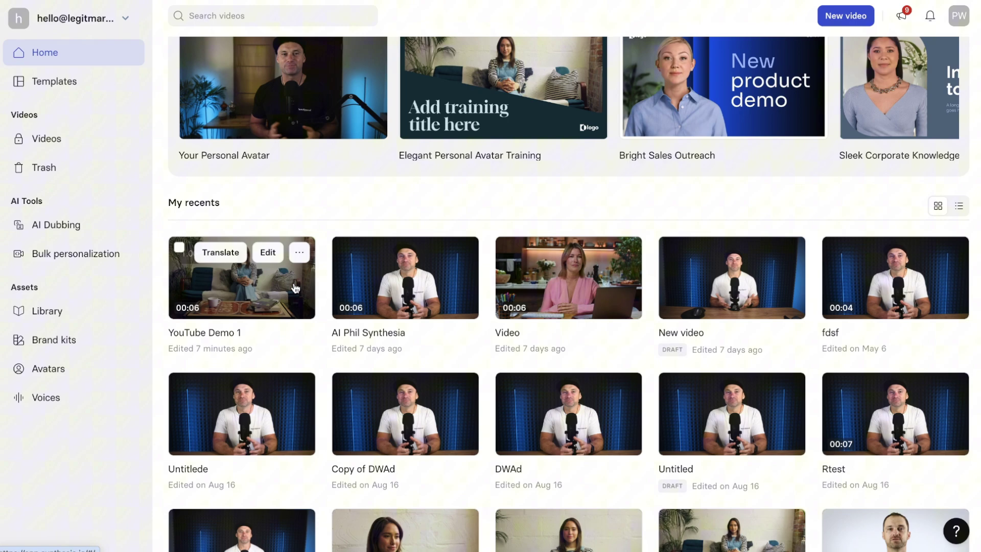
scroll(296, 288, up, 5)
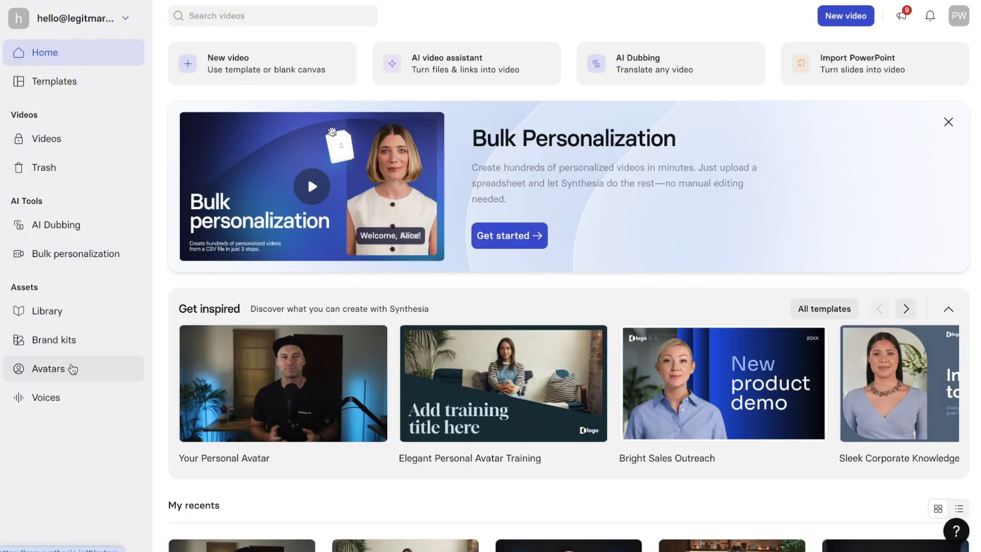
click(77, 137)
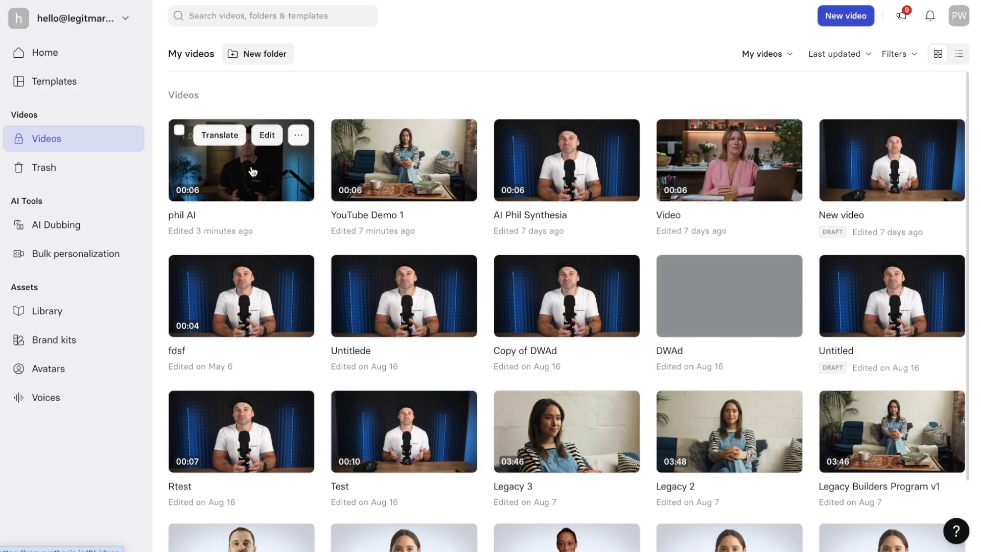
click(252, 171)
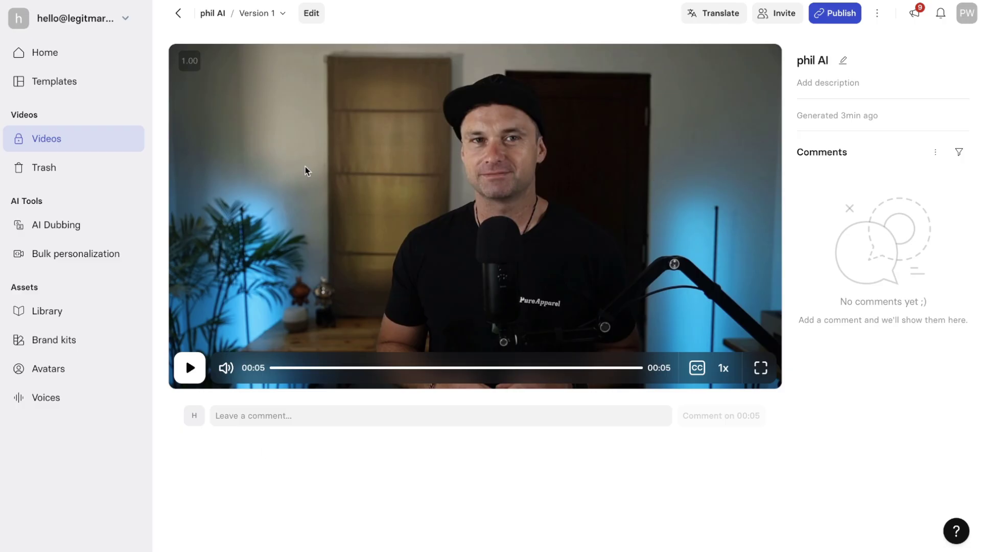
Download the phil AI video as an .mp4 file.
click(874, 14)
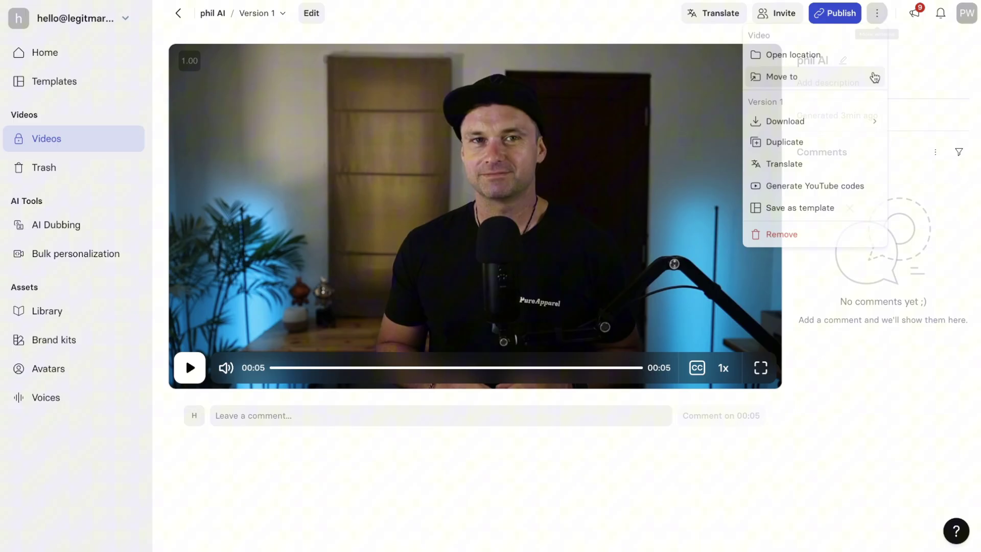
mouse_move(797, 123)
click(891, 126)
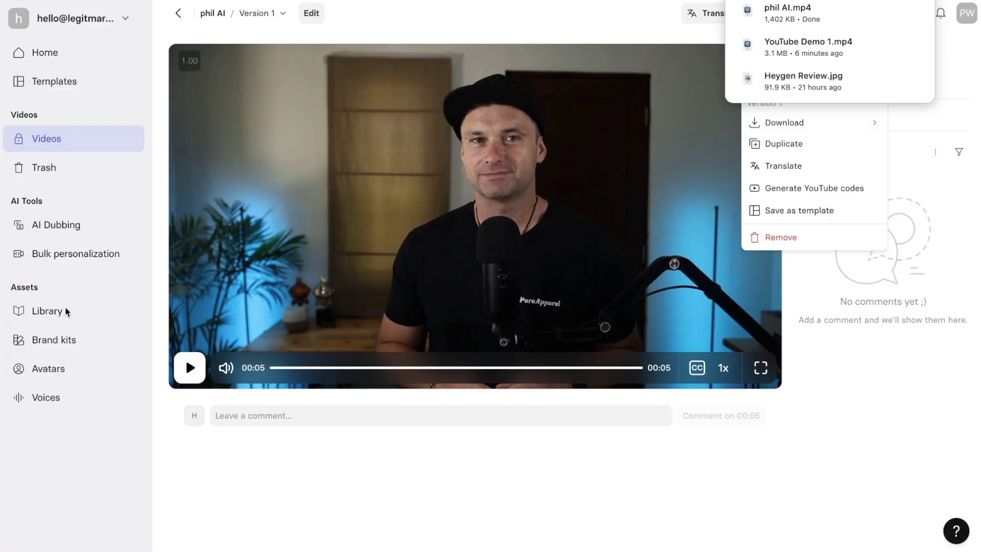
Close the downloads menu and open the Create new video template gallery from Home.
click(48, 53)
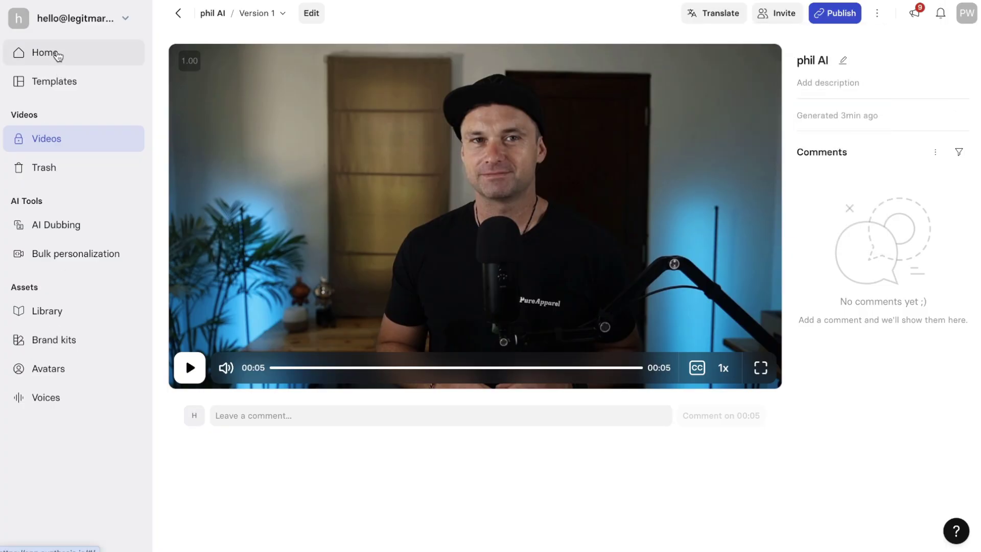
click(48, 54)
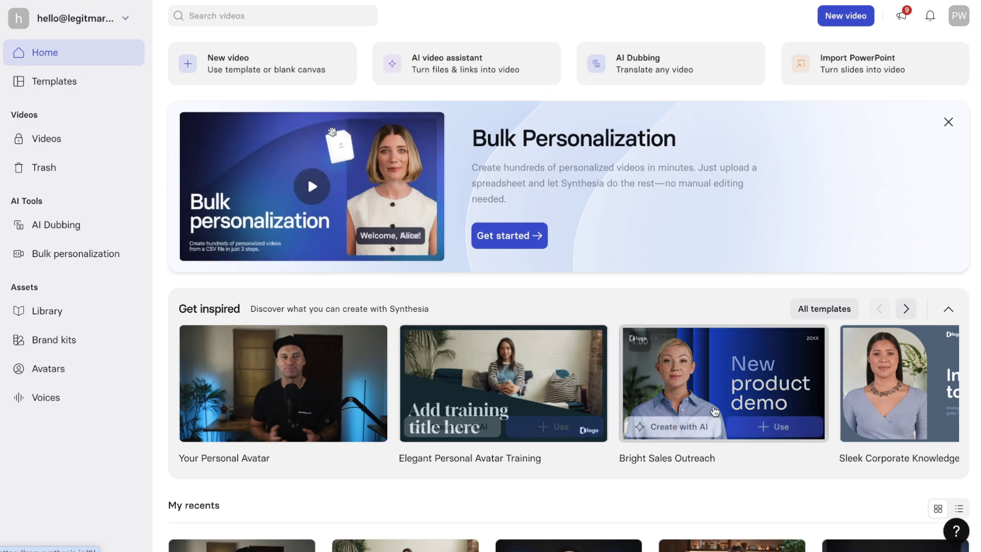
mouse_move(318, 365)
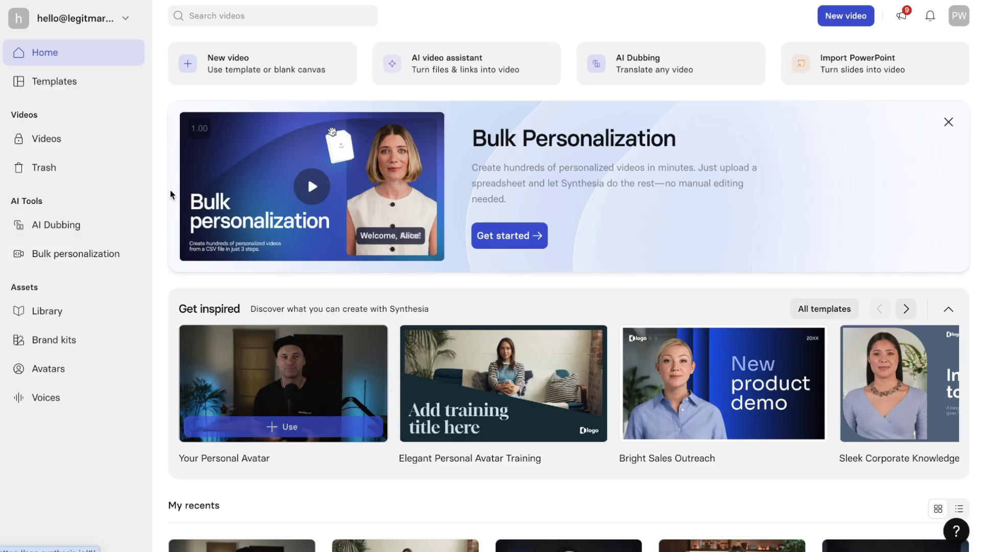
click(92, 94)
scroll(587, 286, down, 3)
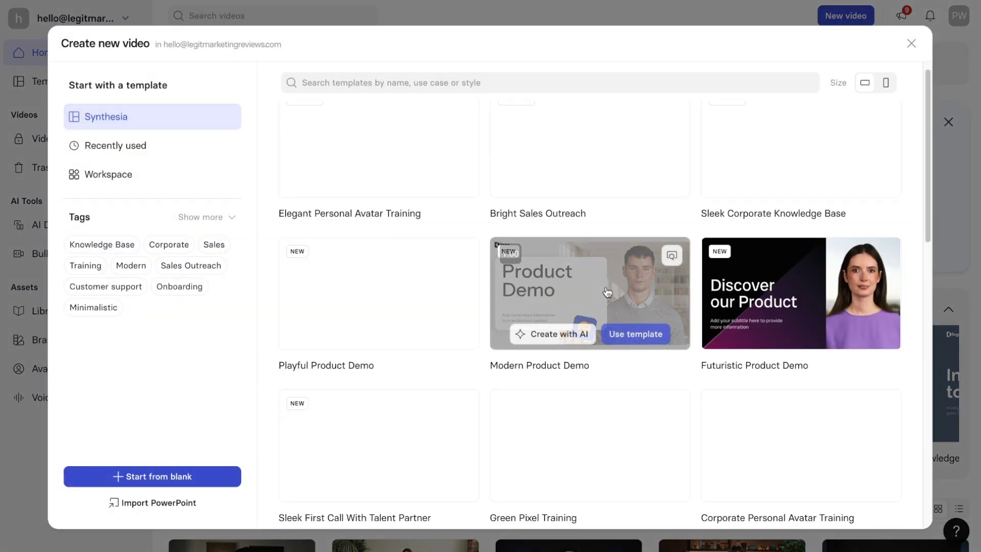
scroll(611, 291, down, 5)
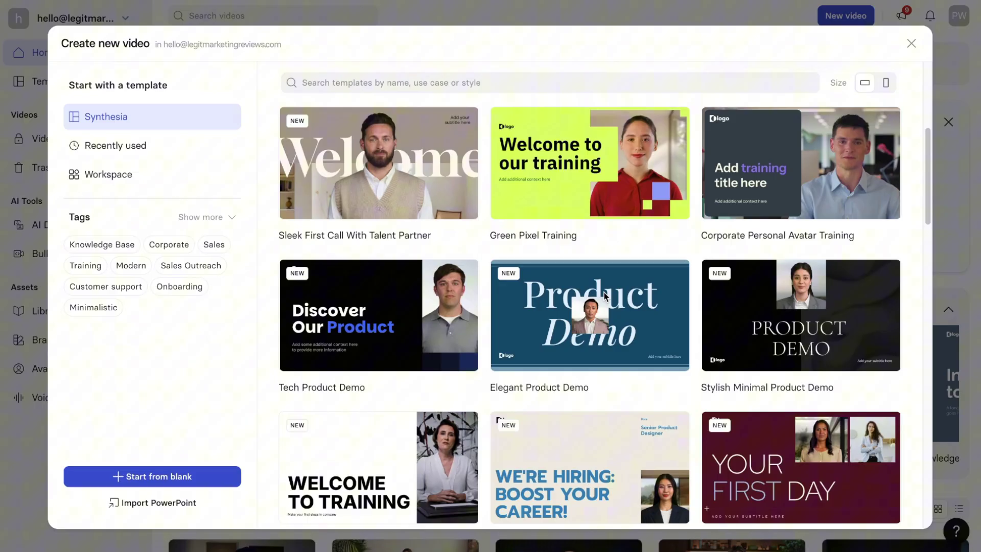
scroll(605, 297, down, 6)
scroll(603, 327, down, 2)
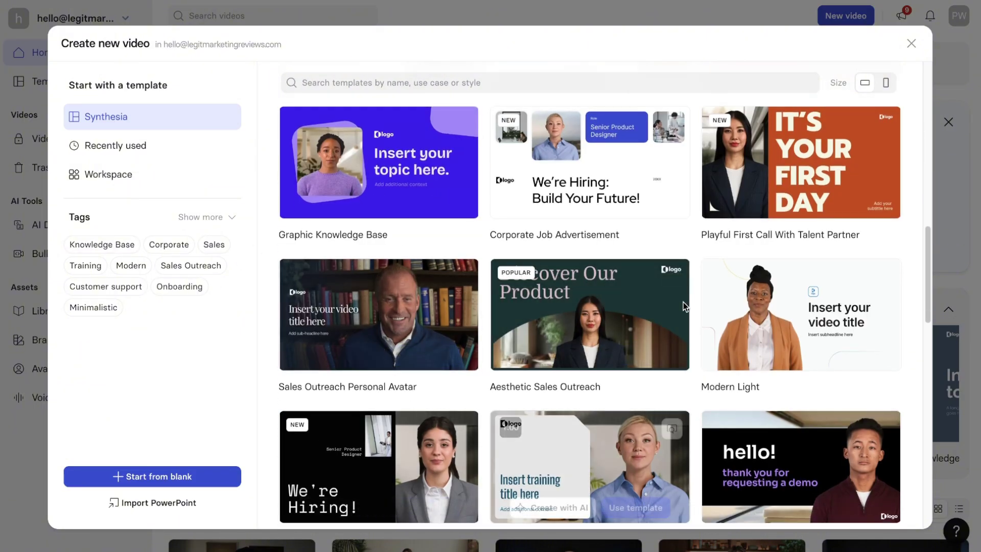
scroll(620, 276, down, 8)
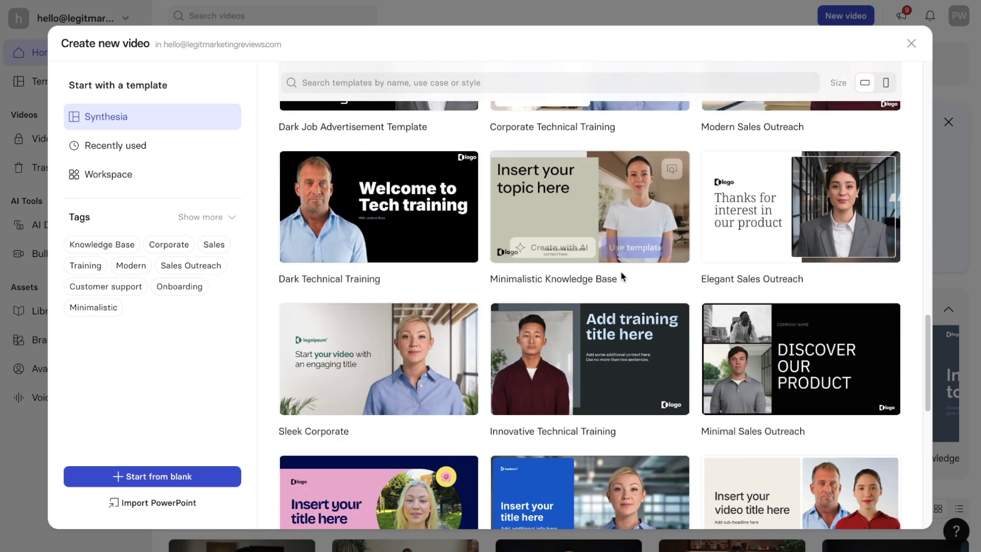
mouse_move(885, 398)
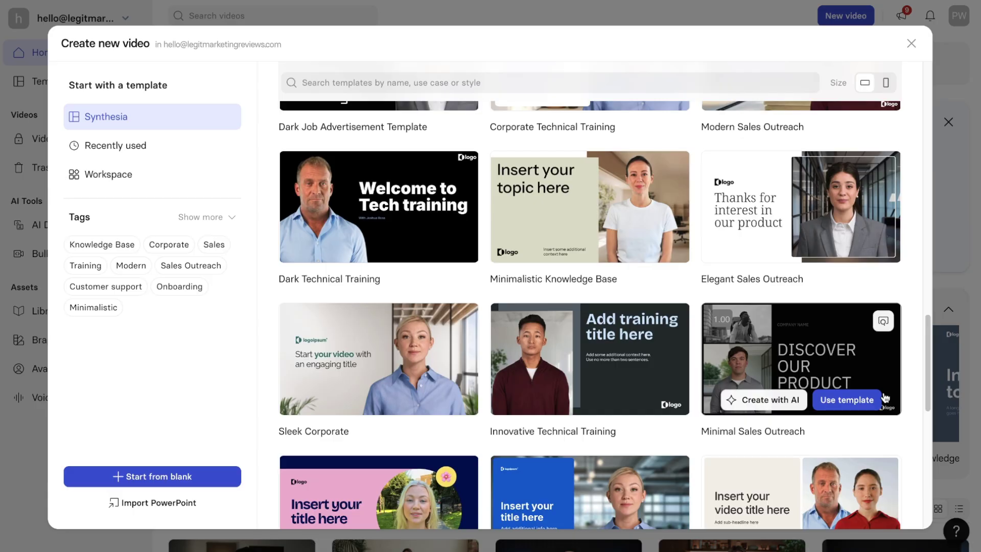
scroll(880, 391, down, 10)
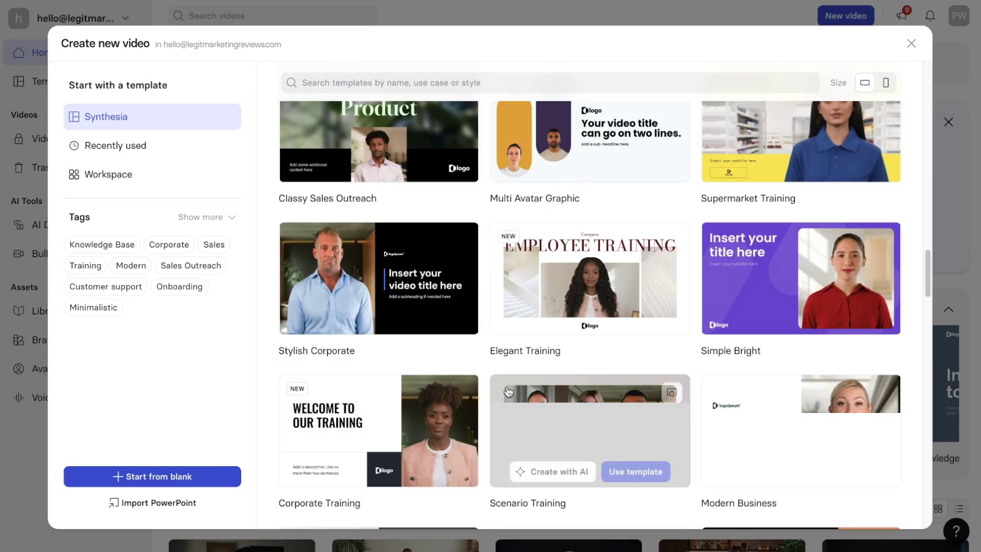
scroll(600, 360, down, 5)
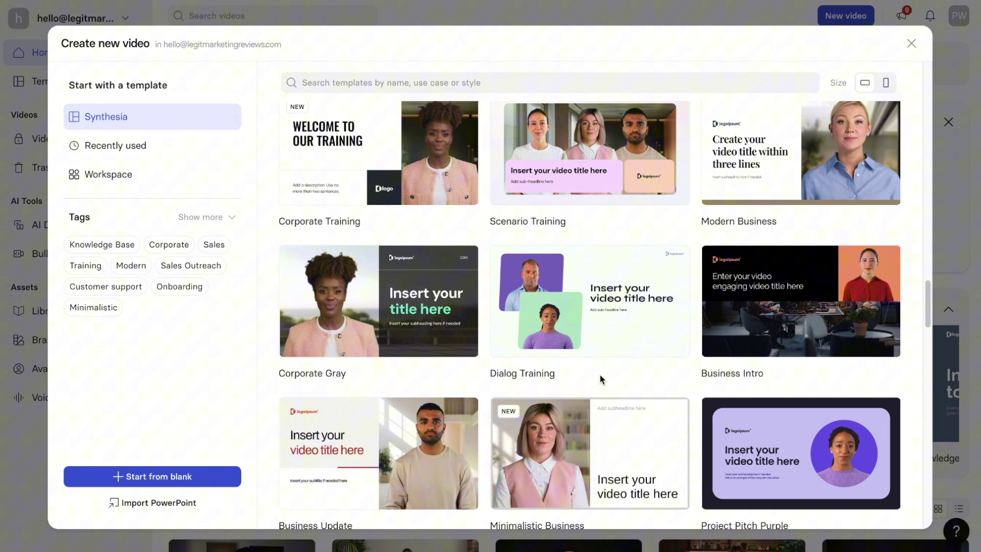
scroll(600, 378, down, 6)
scroll(600, 392, up, 15)
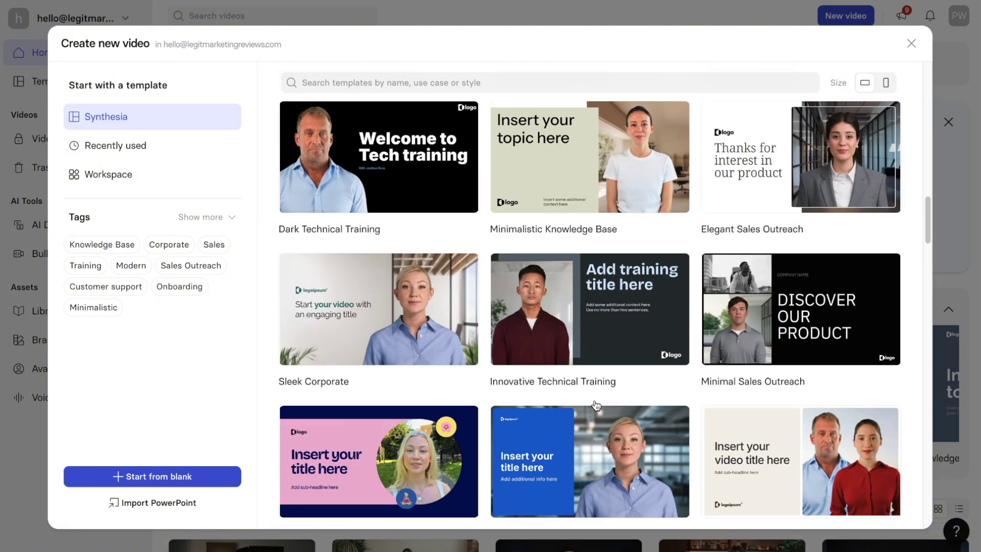